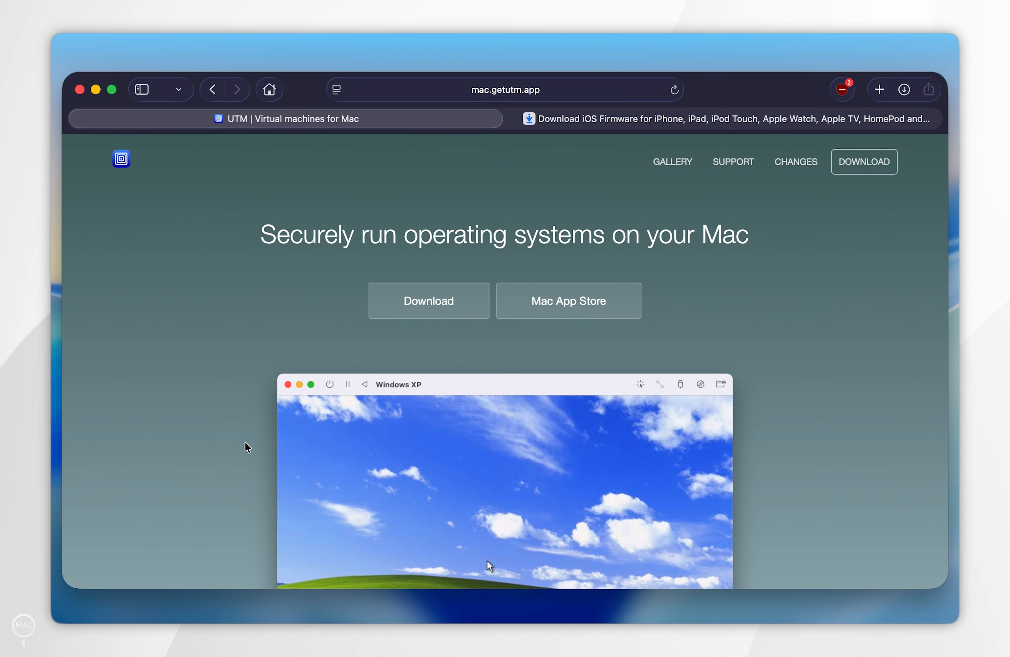
# Review the UTM home page sections on Apple Silicon support, emulating classic operating systems and virtualizing macOS.
pyautogui.scroll(-10, 247, 439)
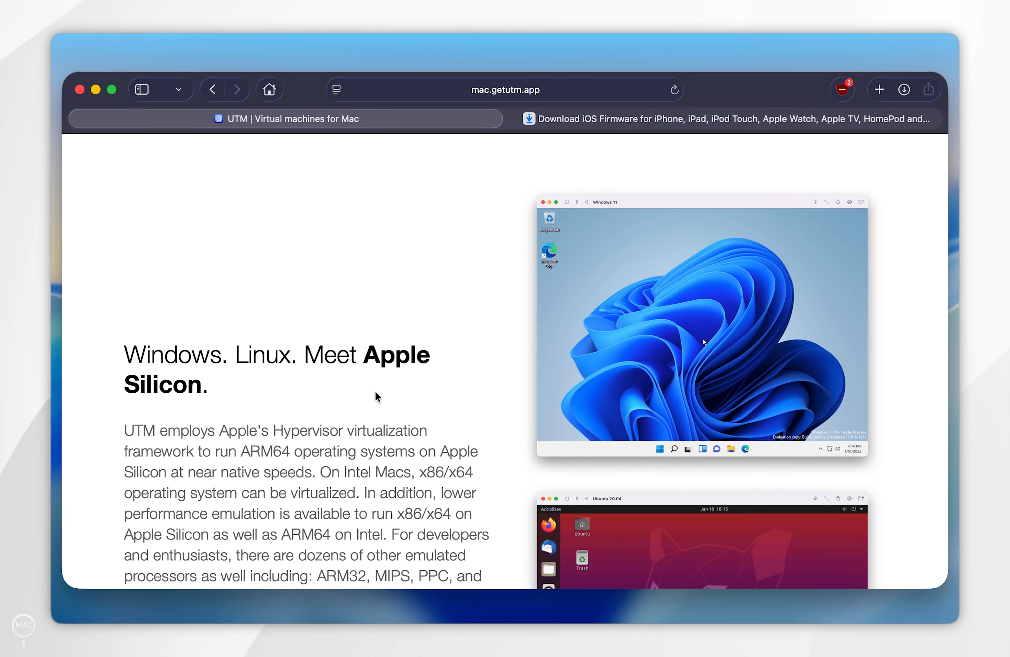
pyautogui.scroll(-6, 613, 319)
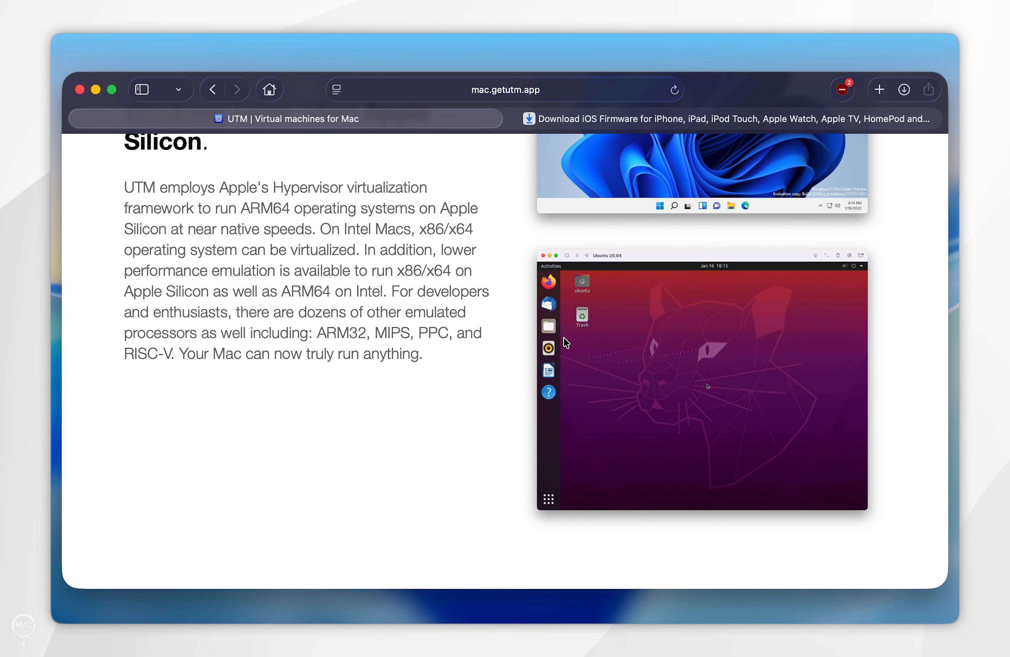
pyautogui.scroll(-10, 498, 422)
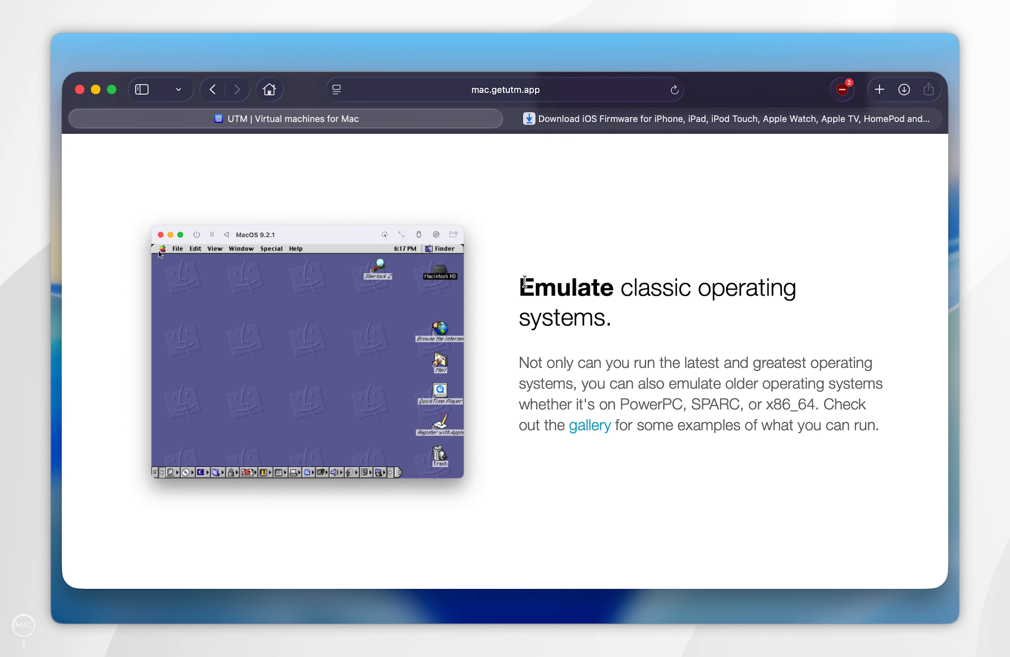
pyautogui.moveTo(524, 282); pyautogui.dragTo(631, 323)
pyautogui.click(513, 431)
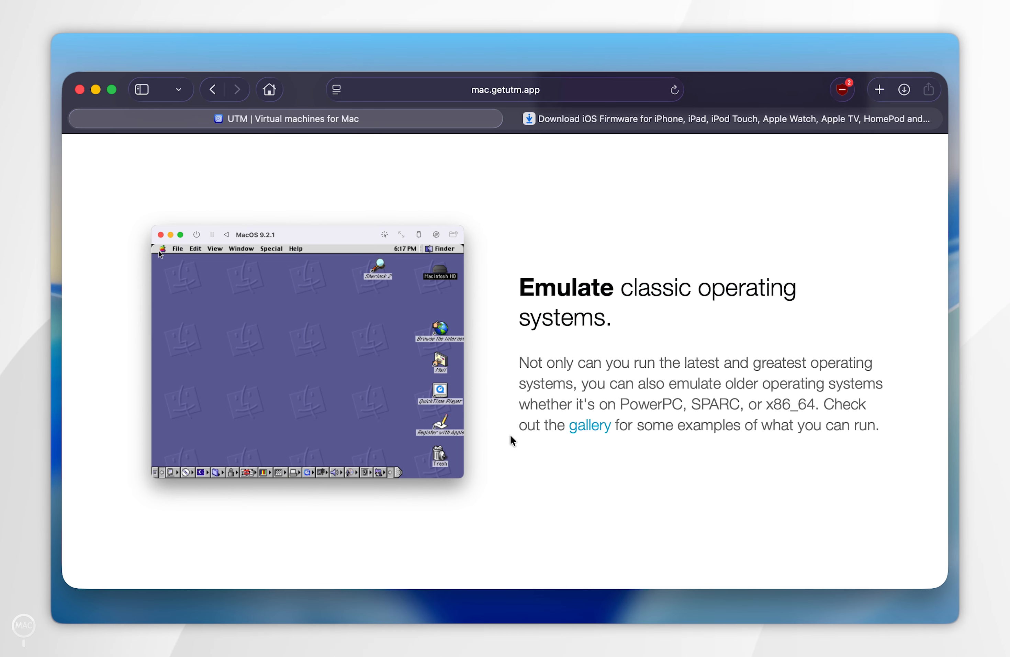
pyautogui.scroll(-6, 500, 458)
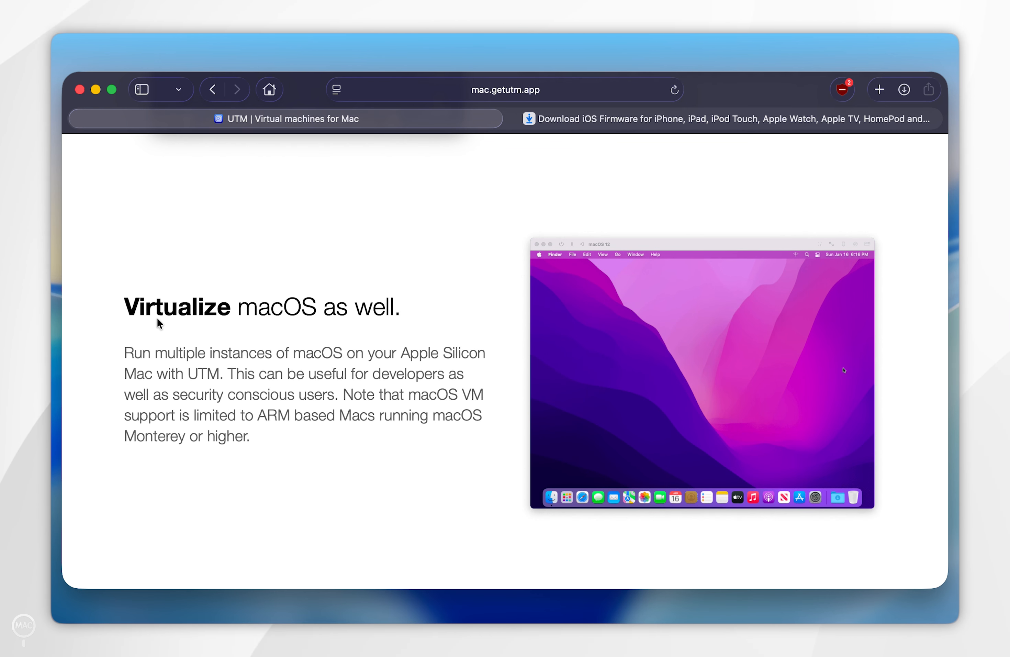
pyautogui.moveTo(125, 297); pyautogui.dragTo(392, 301)
pyautogui.click(478, 316)
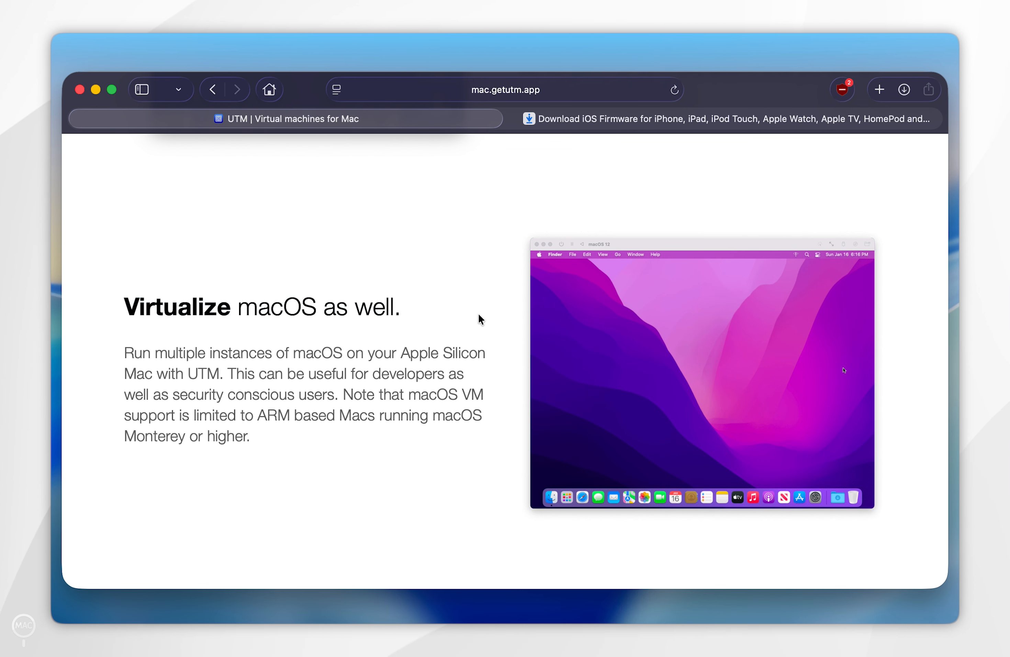
# Download the UTM installer from the UTM home page and save UTM.dmg to the Desktop.
pyautogui.scroll(15, 479, 317)
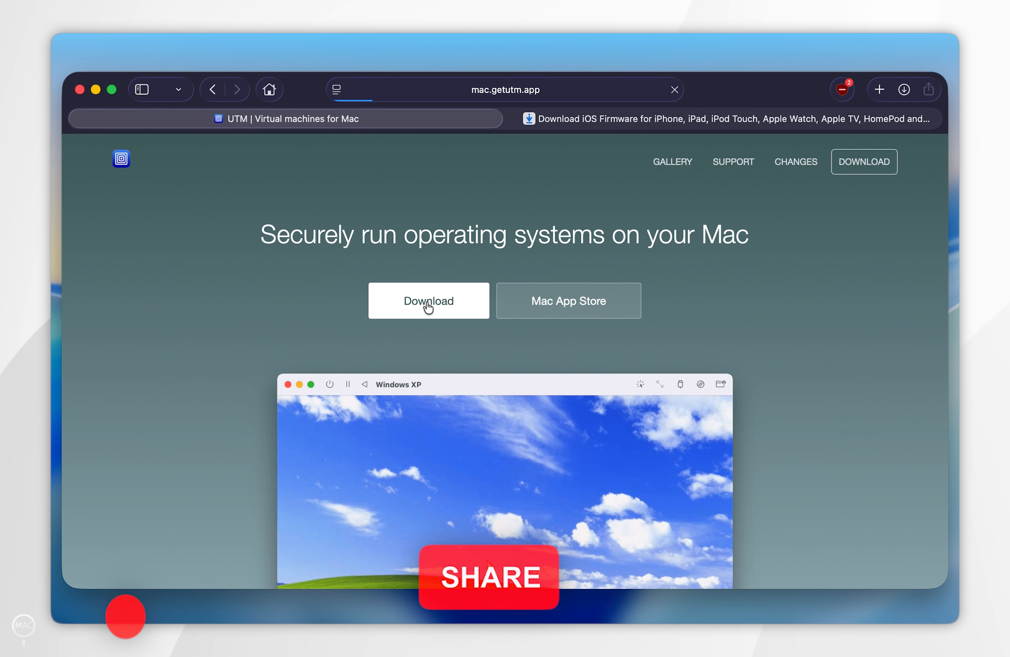
pyautogui.click(428, 304)
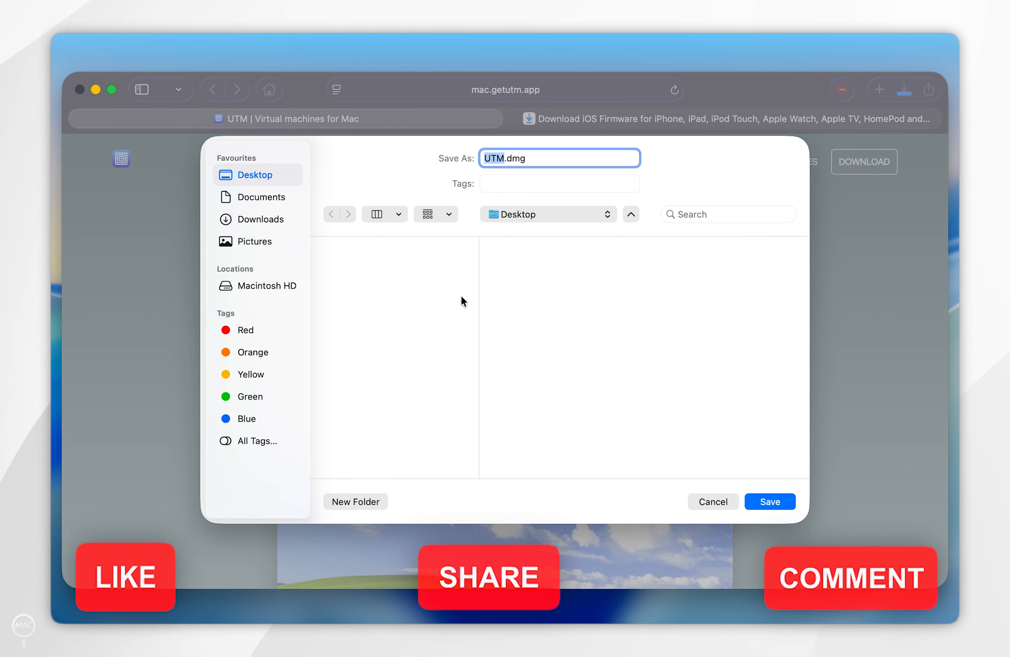
pyautogui.click(770, 502)
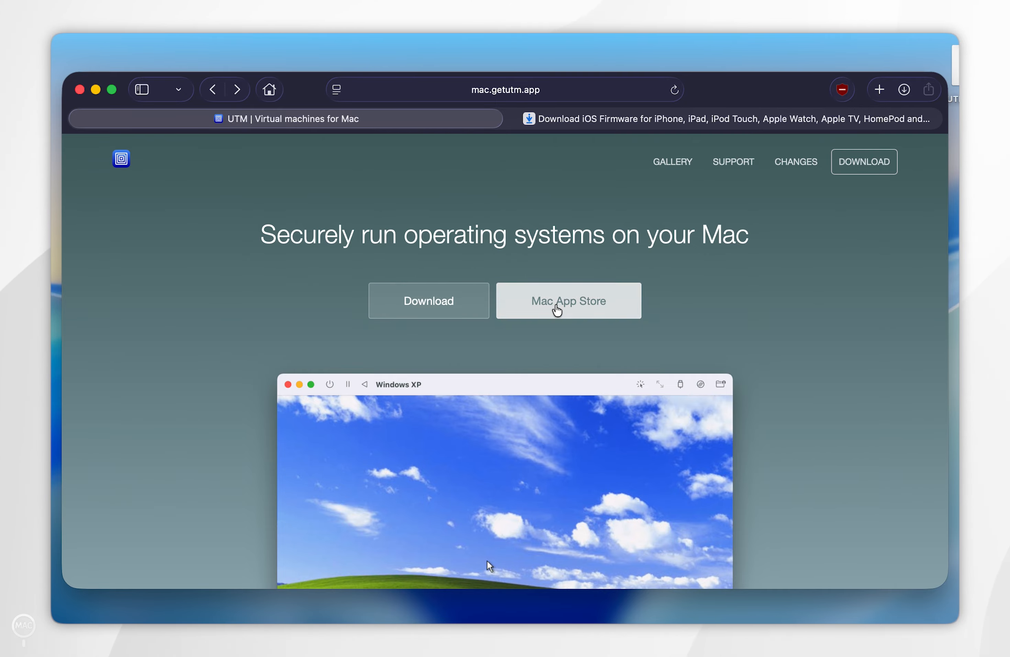
pyautogui.click(540, 299)
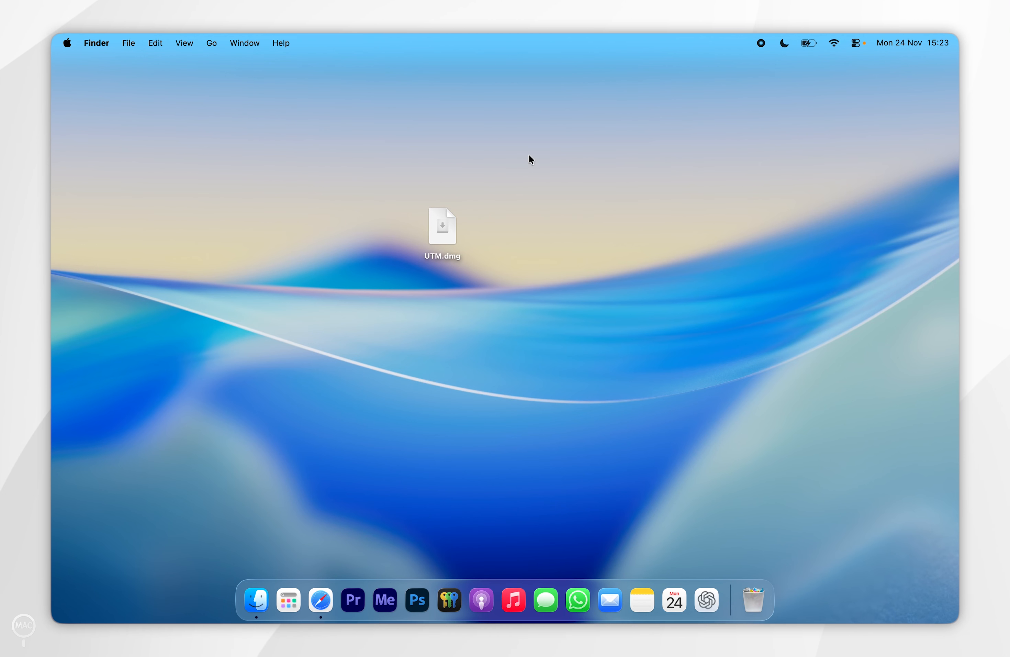
# Open UTM.dmg from the desktop, copy UTM into the Applications folder, and close the installer window.
pyautogui.moveTo(529, 155); pyautogui.dragTo(372, 295)
pyautogui.click(507, 208)
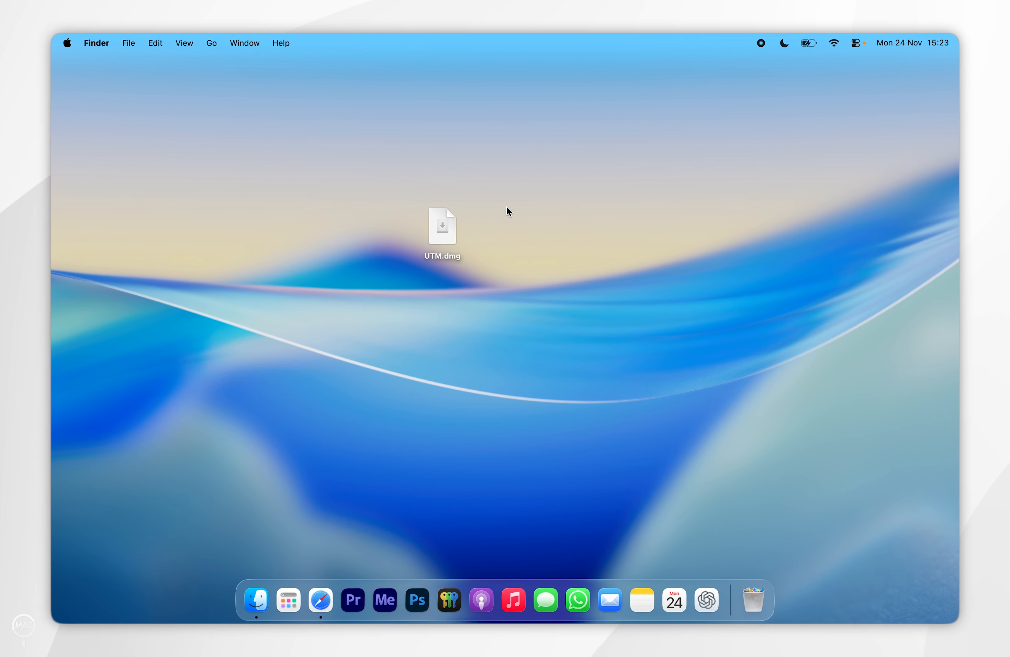
pyautogui.click(446, 224)
pyautogui.doubleClick(445, 224)
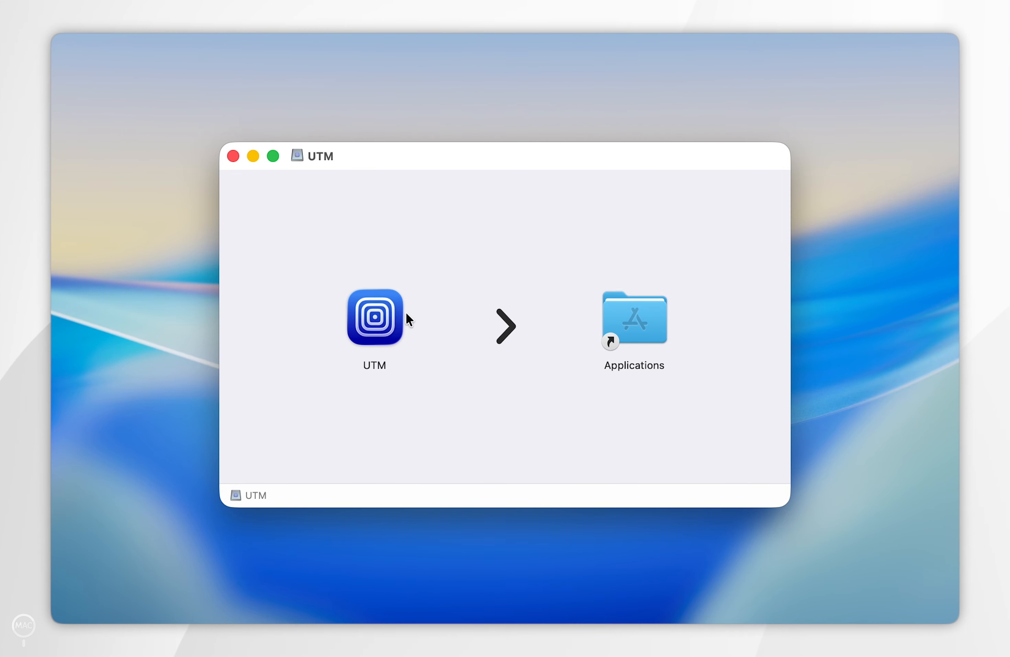
pyautogui.moveTo(388, 314); pyautogui.dragTo(647, 322)
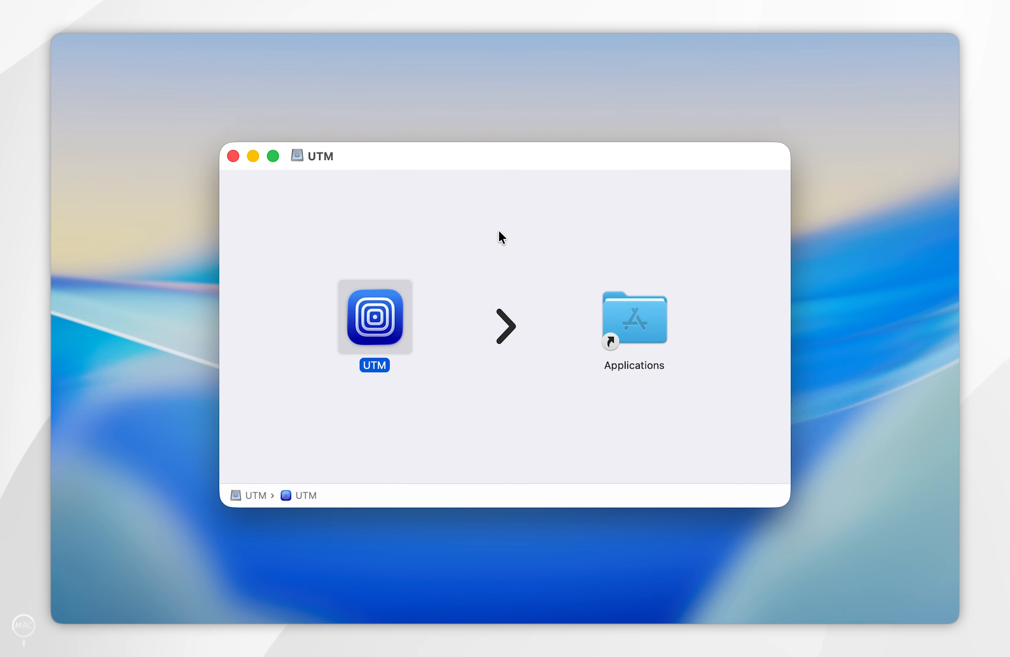
pyautogui.click(233, 155)
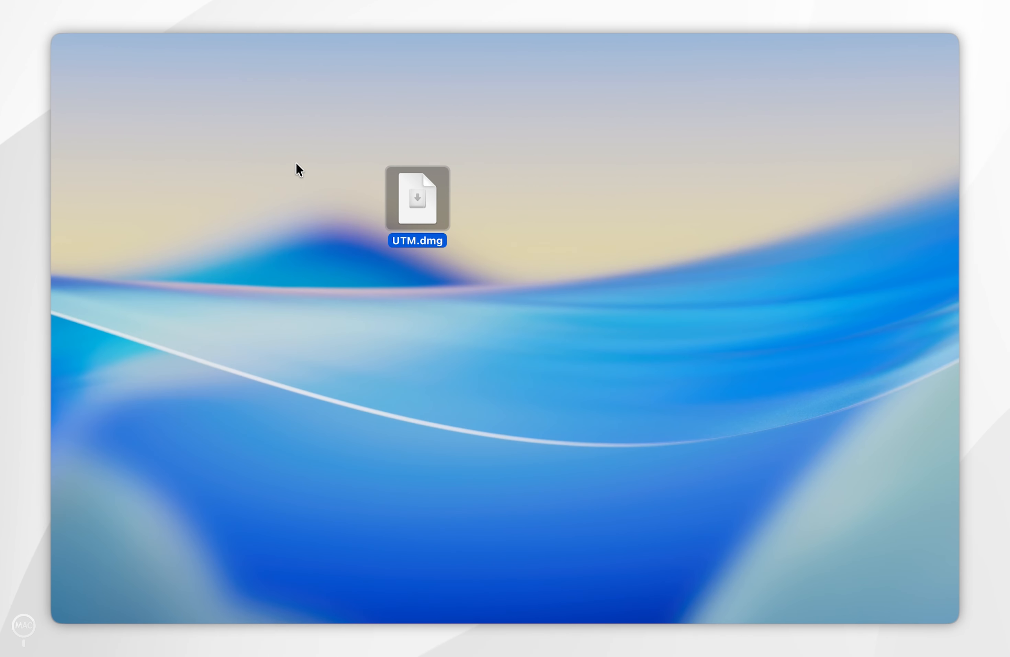
pyautogui.moveTo(314, 138); pyautogui.dragTo(559, 288)
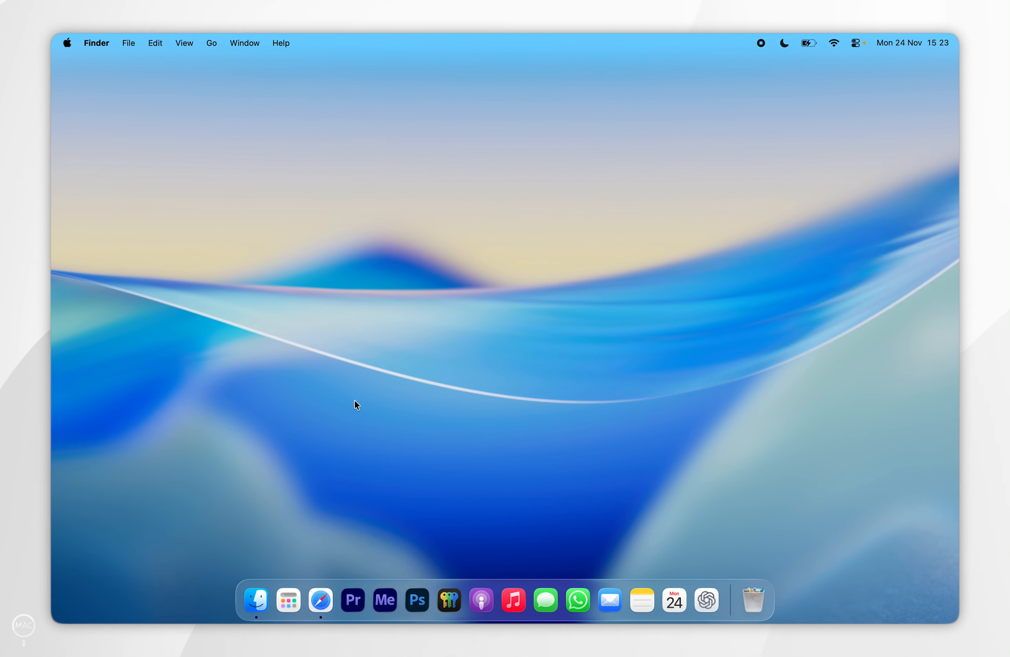
# Find UTM among the installed applications, launch it, and allow the downloaded app to open.
pyautogui.click(256, 599)
pyautogui.click(299, 304)
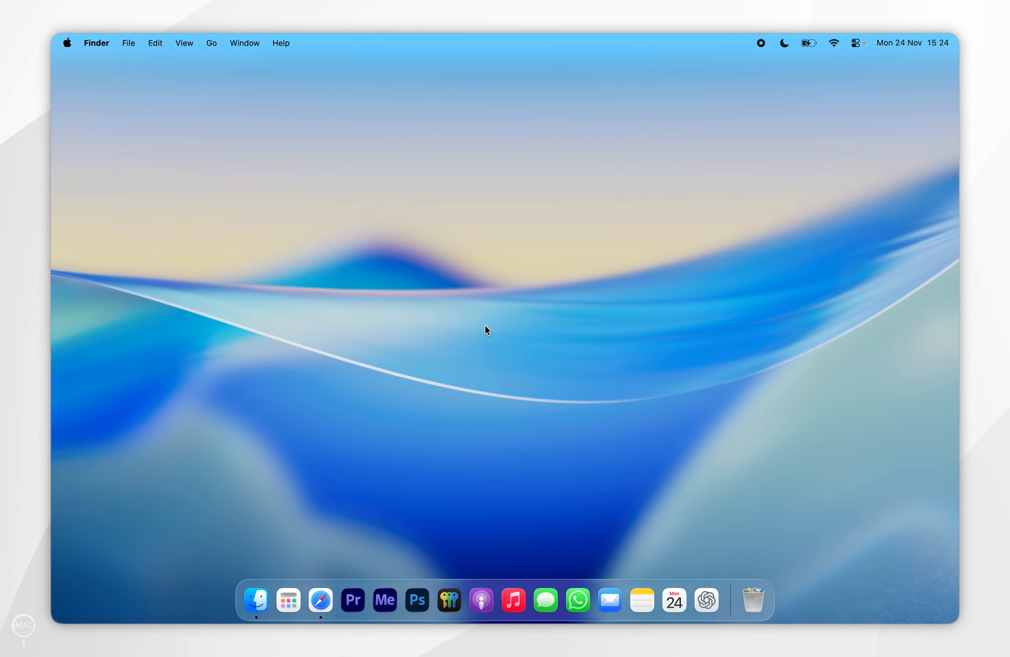
pyautogui.click(289, 601)
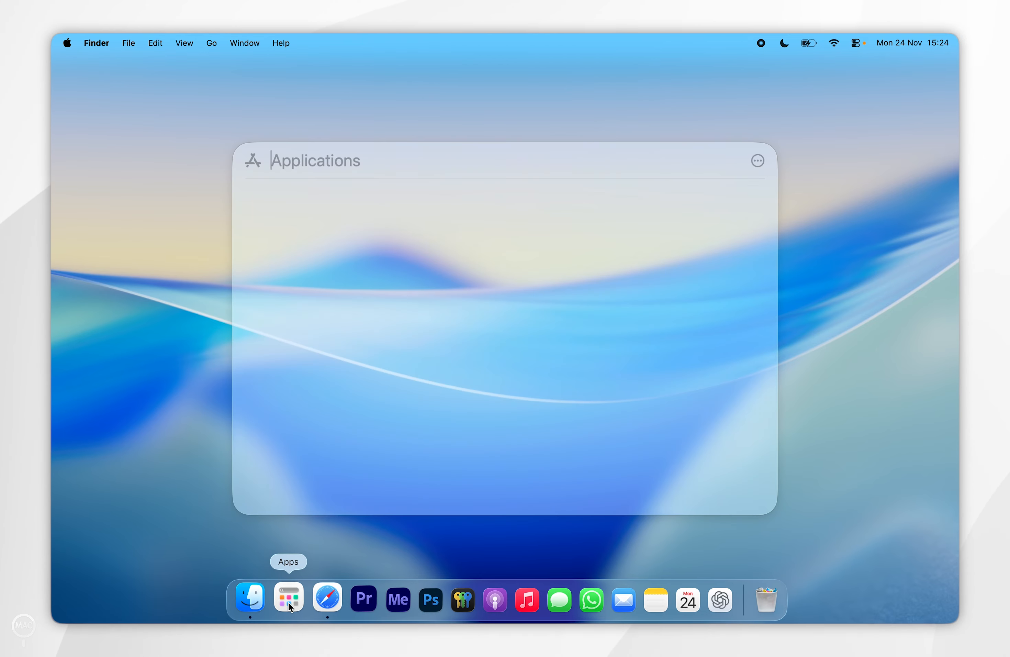
pyautogui.write('utm')
pyautogui.press('Return')
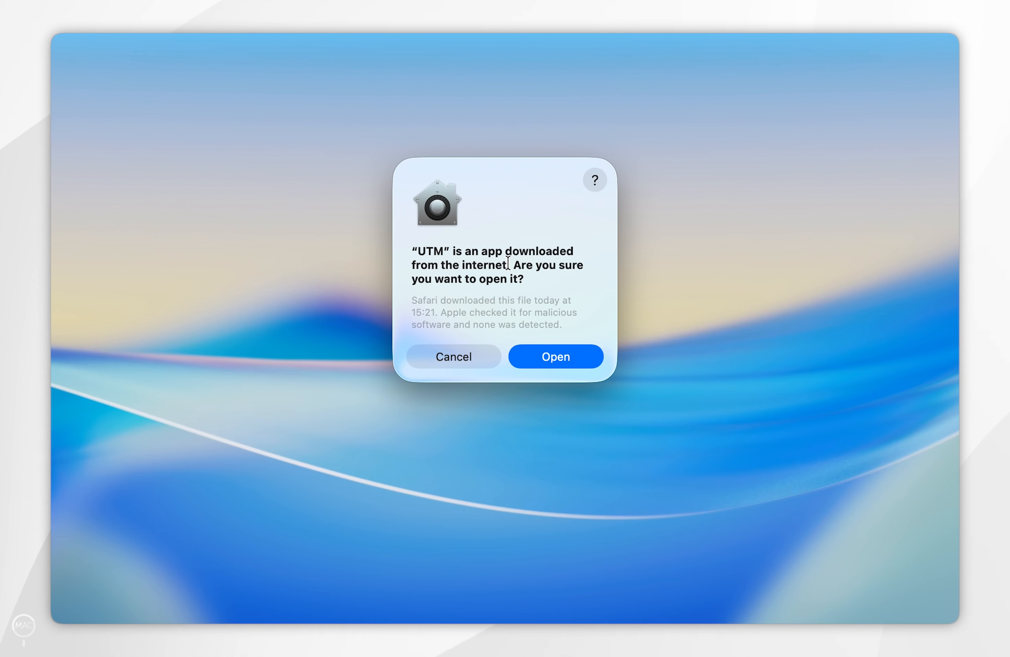
pyautogui.click(520, 355)
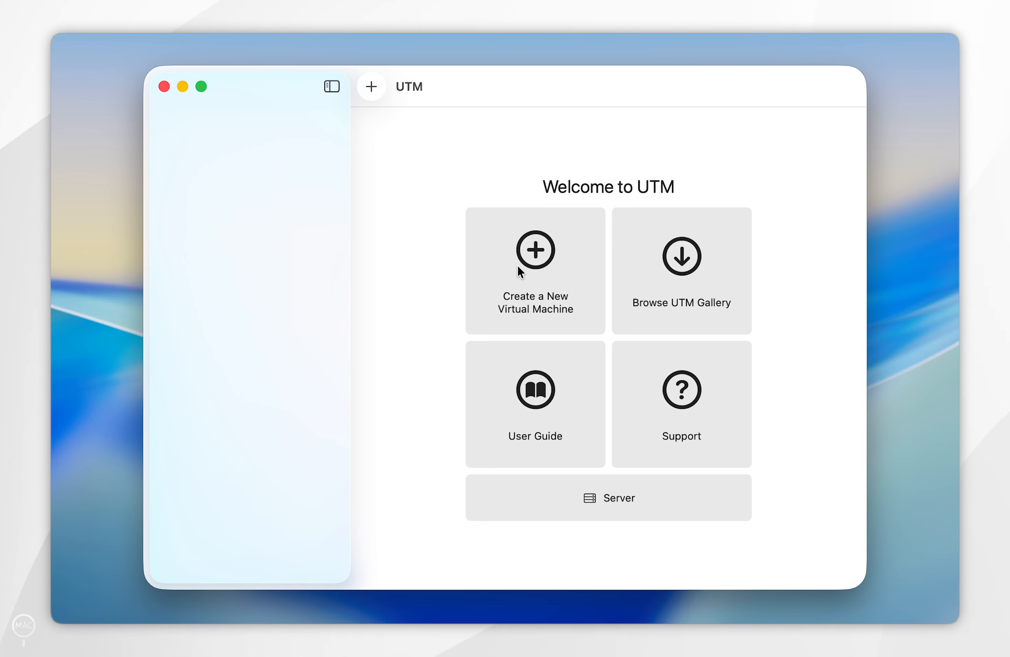
# Start creating a new virtual machine using Virtualize with macOS 12+ as the operating system.
pyautogui.click(536, 266)
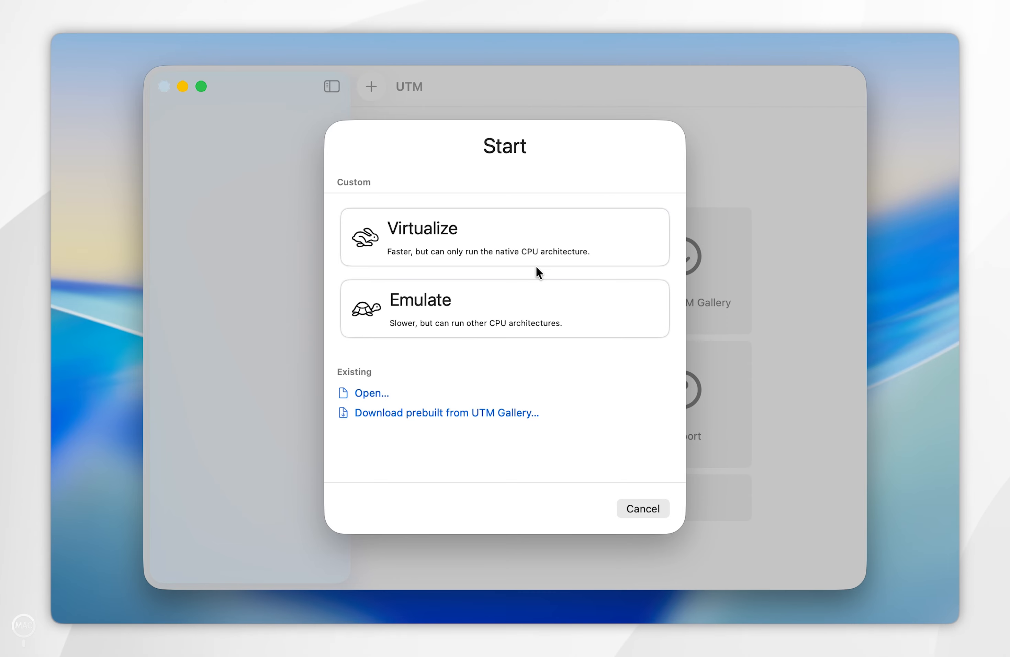
pyautogui.click(480, 235)
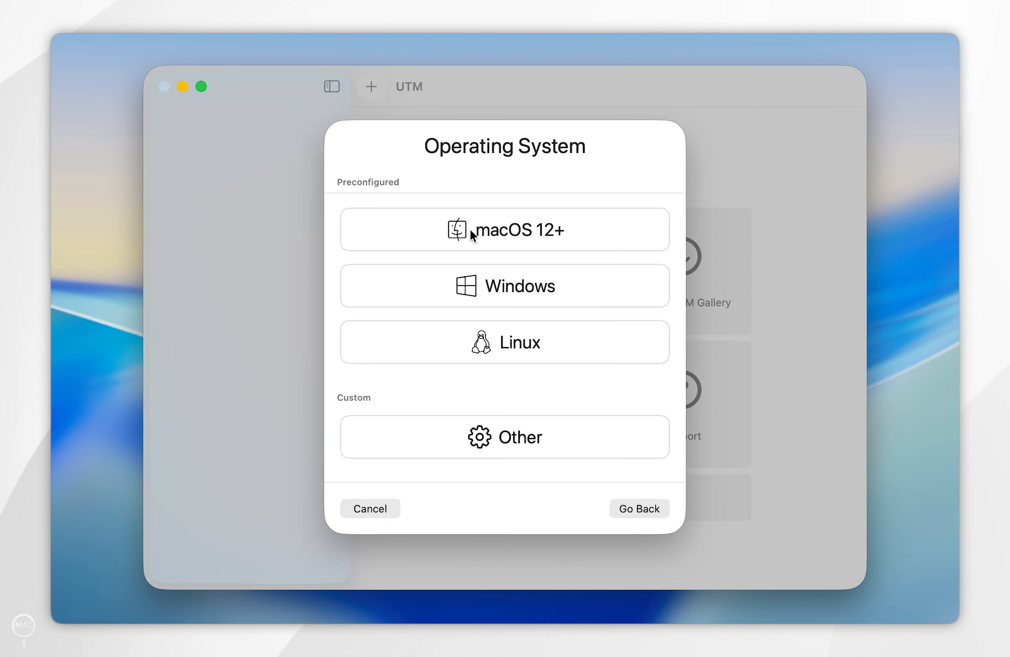
pyautogui.click(499, 227)
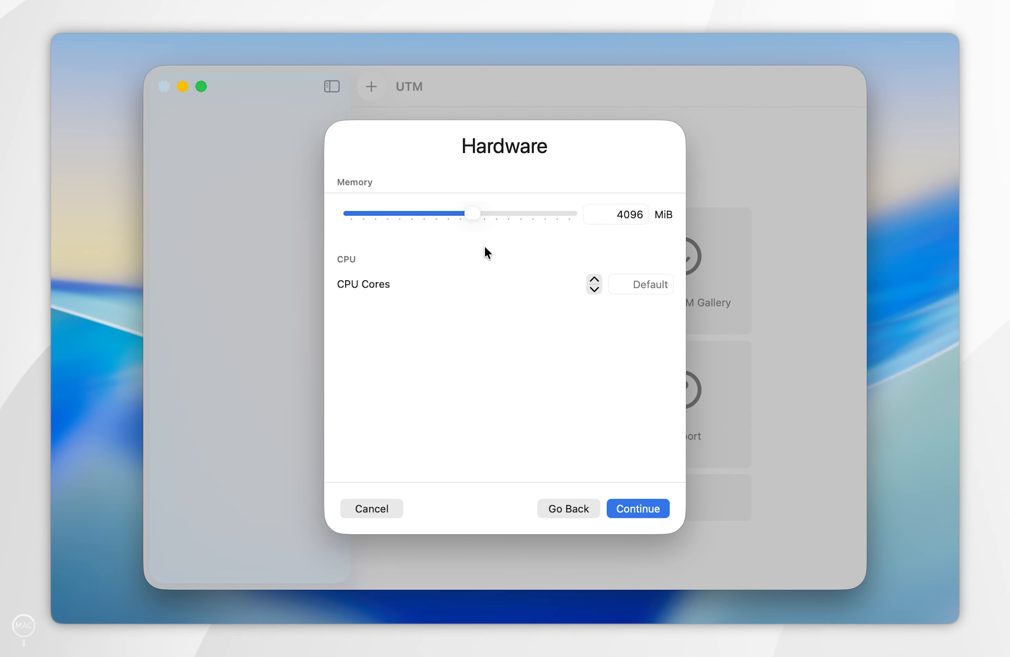
# Search for and open System Information, then check the Mac's memory and total number of cores.
pyautogui.press('super+space')
pyautogui.write('system')
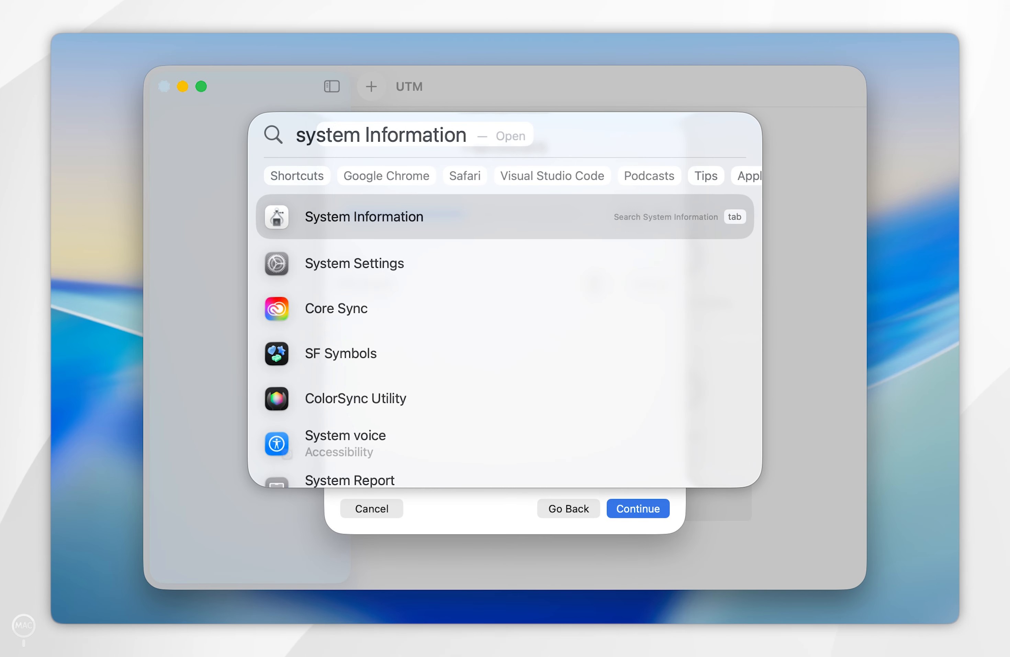
pyautogui.write(' information')
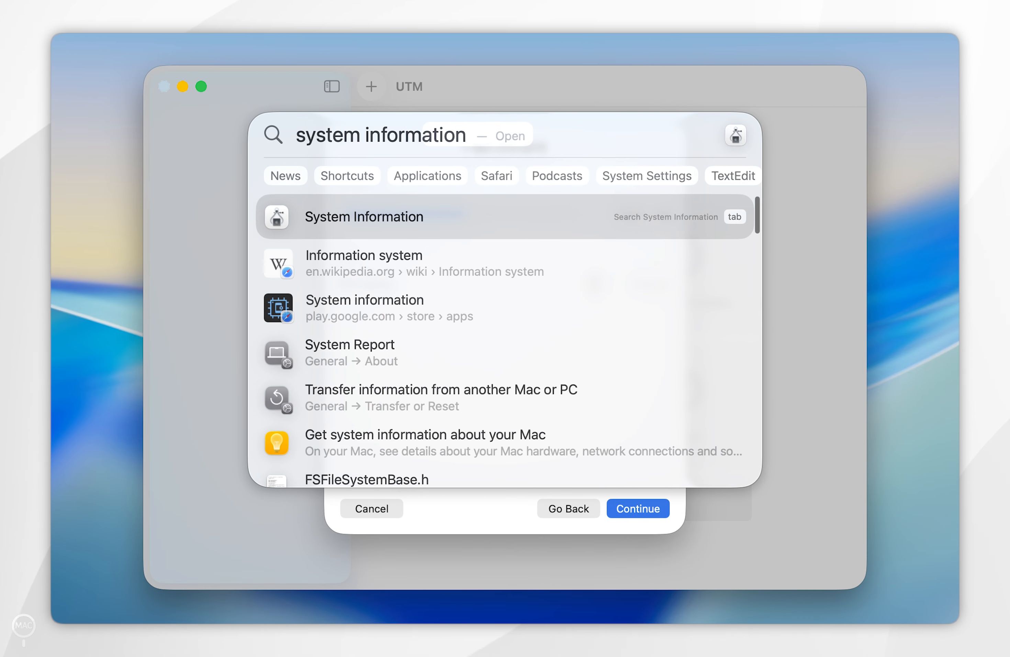
pyautogui.press('Escape')
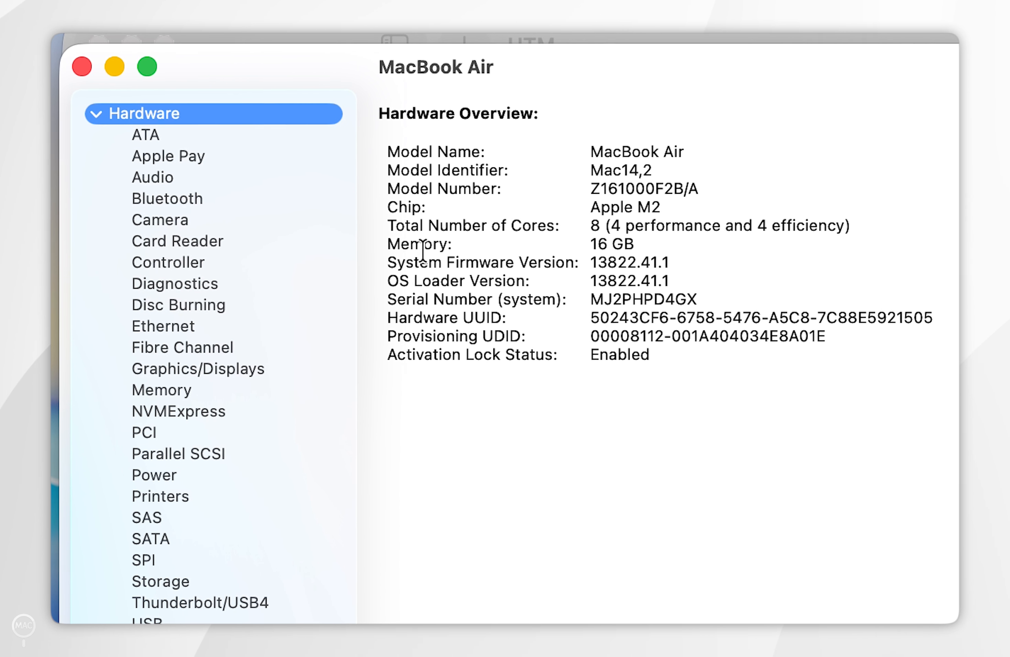
pyautogui.click(590, 243)
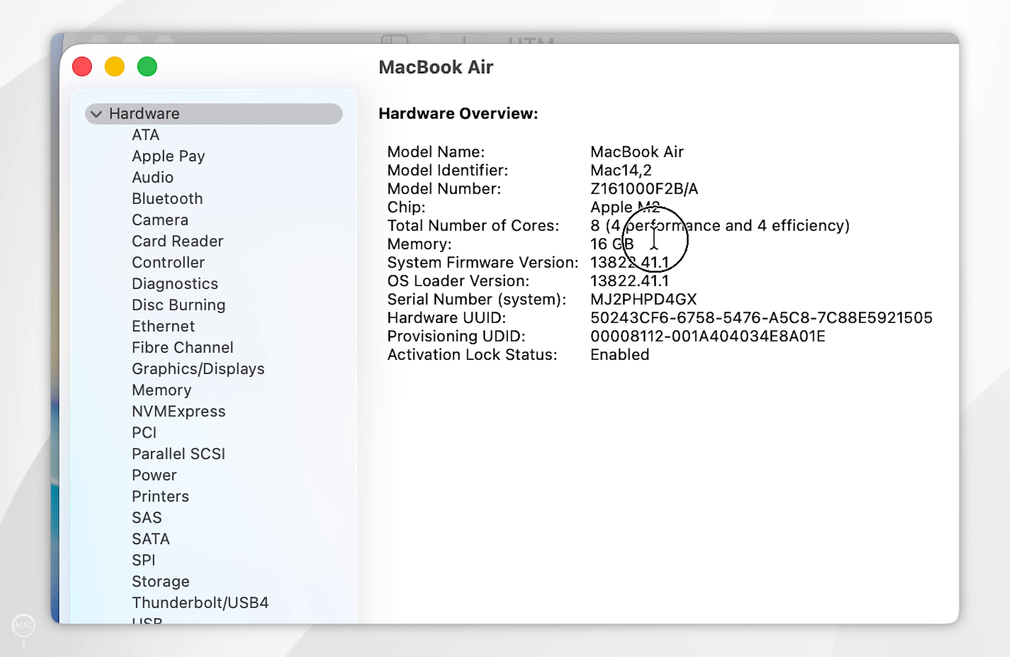
pyautogui.moveTo(408, 230); pyautogui.dragTo(514, 219)
pyautogui.moveTo(592, 230); pyautogui.dragTo(630, 224)
pyautogui.click(637, 223)
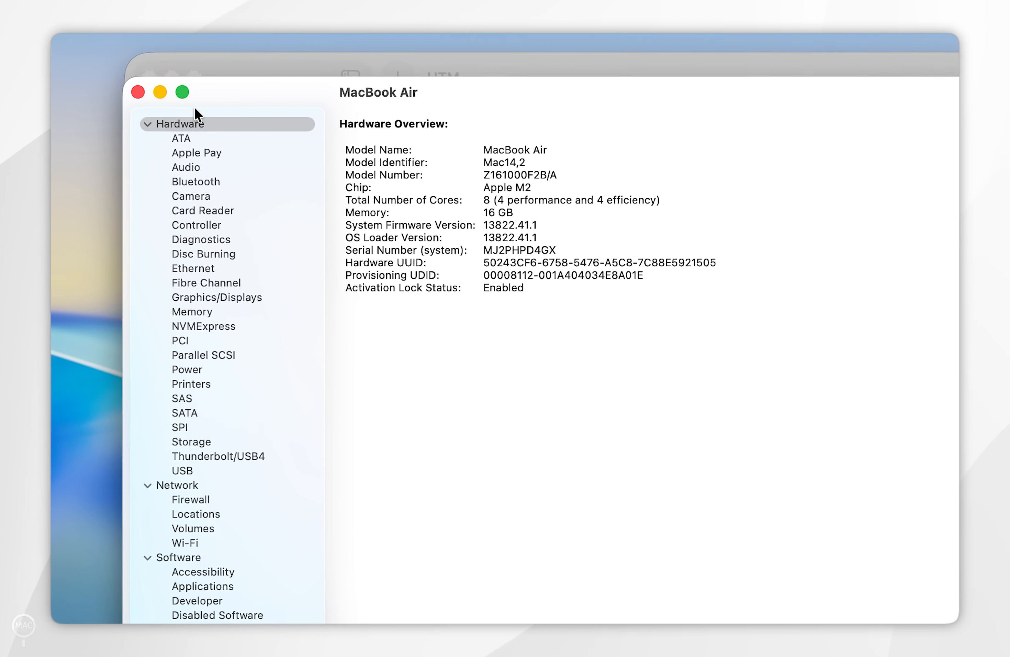
# Close System Information and accept 4096 MiB of memory and default CPU cores for the virtual machine.
pyautogui.click(138, 92)
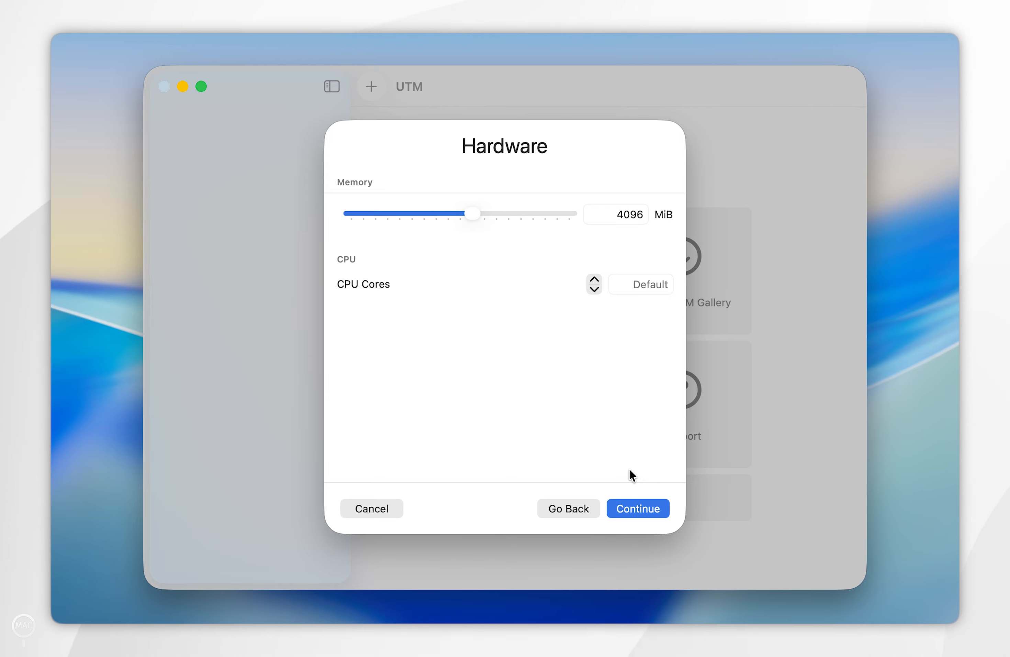
pyautogui.click(638, 507)
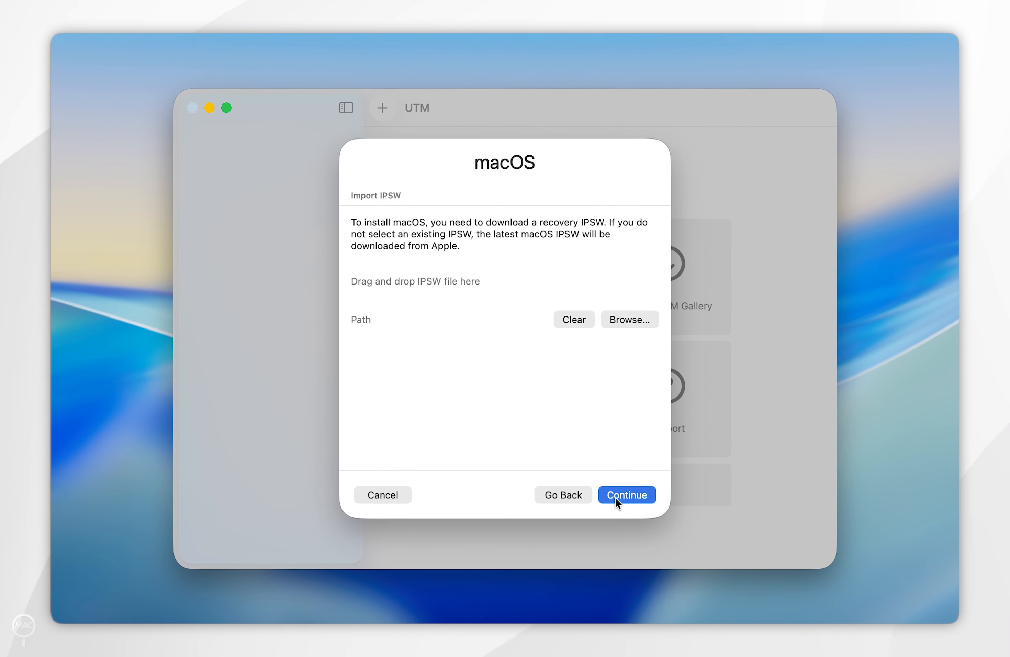
# Switch to the IPSW Downloads site in Safari and browse the macOS IPSW list for the MacBook Air (M2, 2022).
pyautogui.click(279, 621)
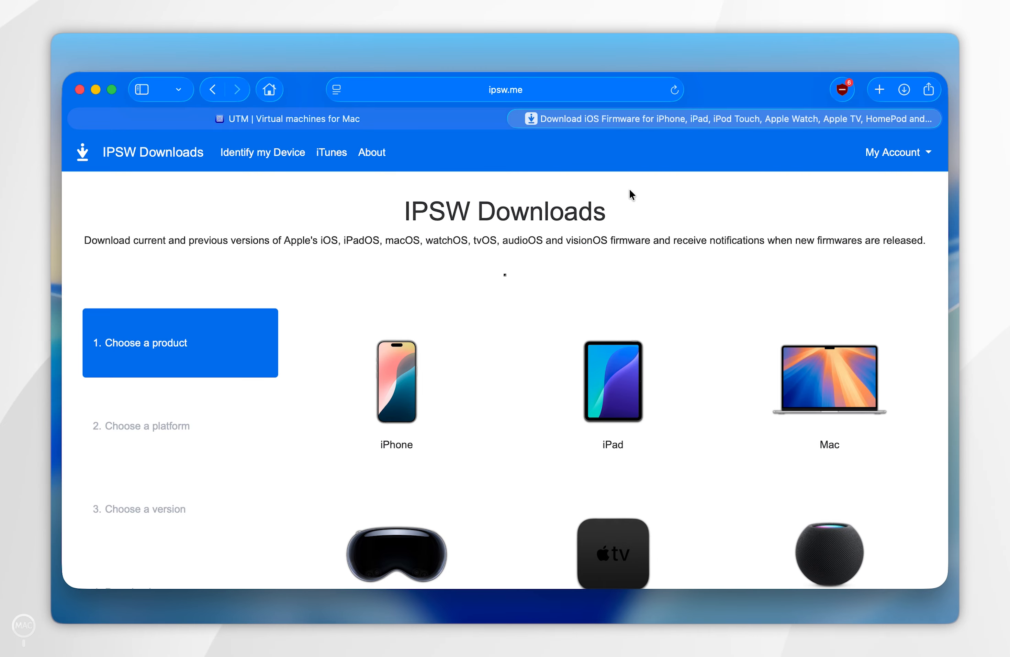
pyautogui.click(840, 384)
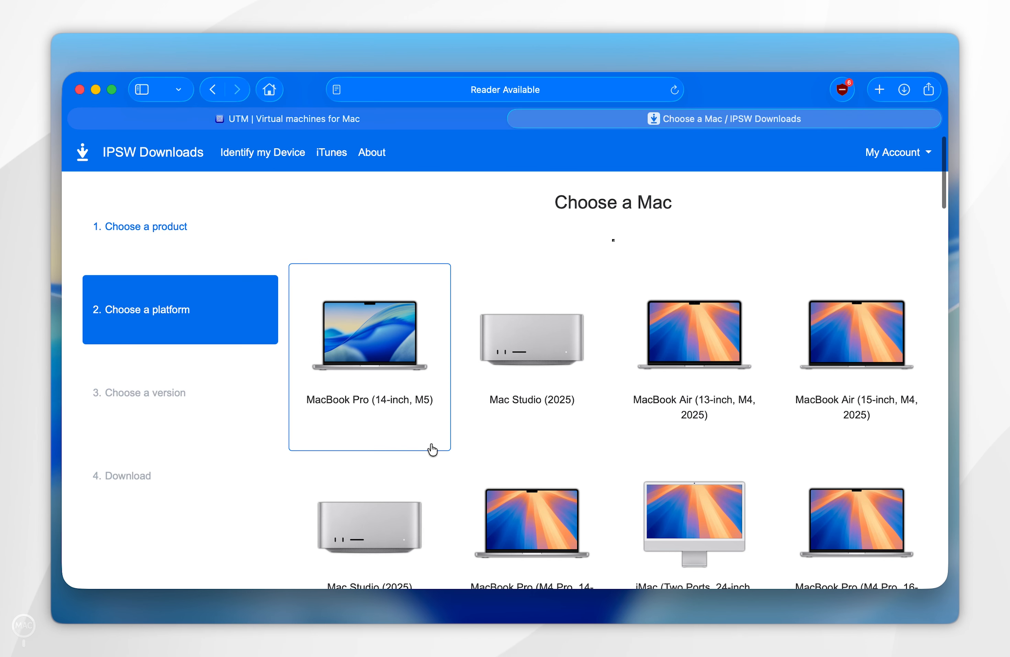
pyautogui.scroll(-15, 432, 449)
pyautogui.scroll(-20, 430, 445)
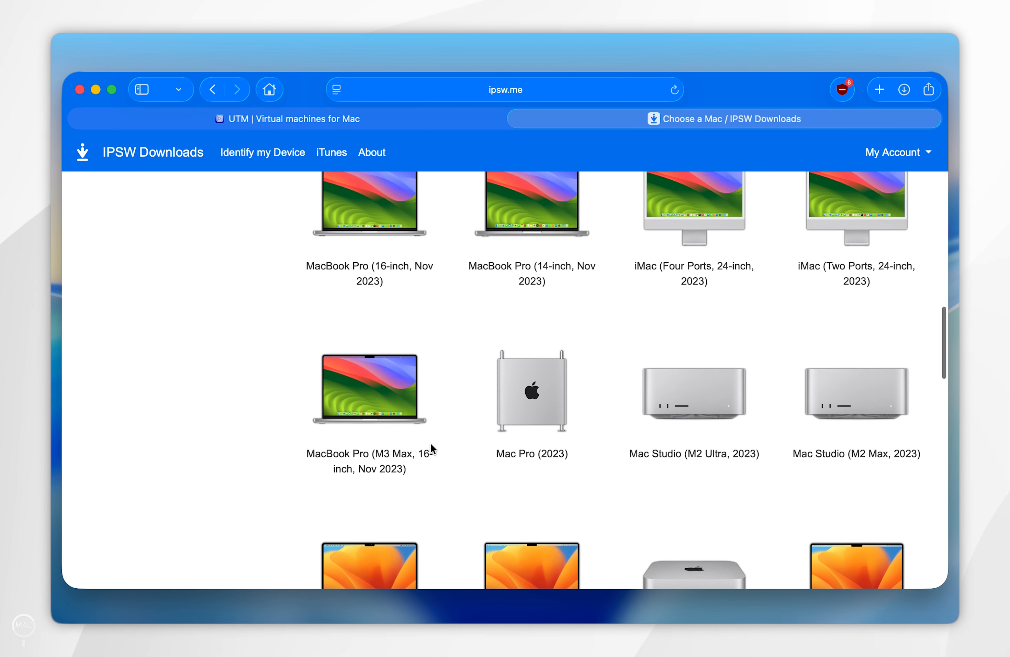
pyautogui.scroll(4, 431, 448)
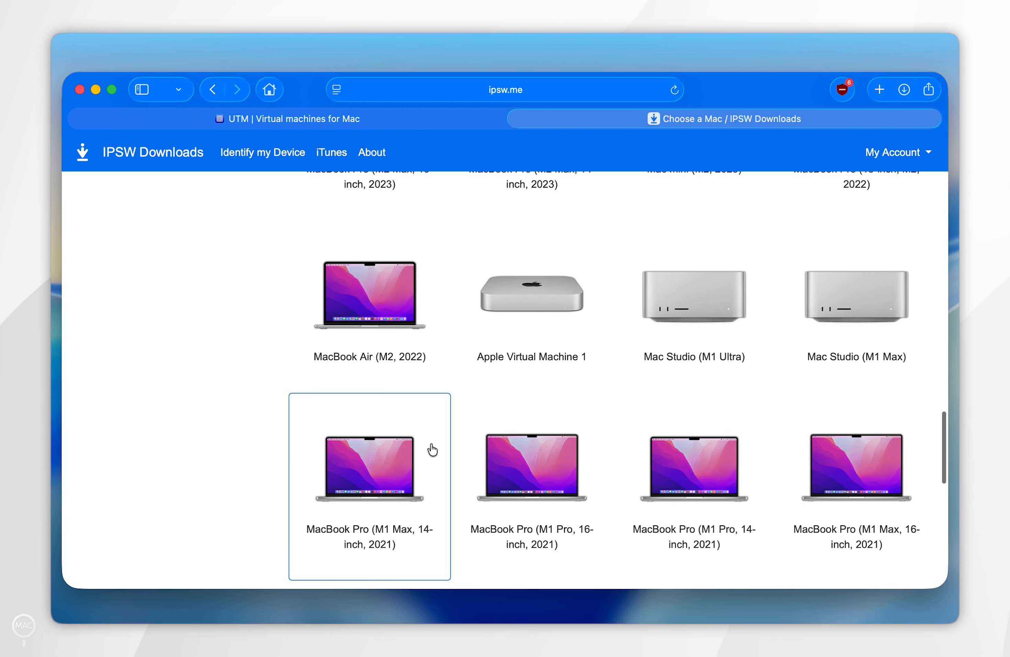
pyautogui.click(368, 314)
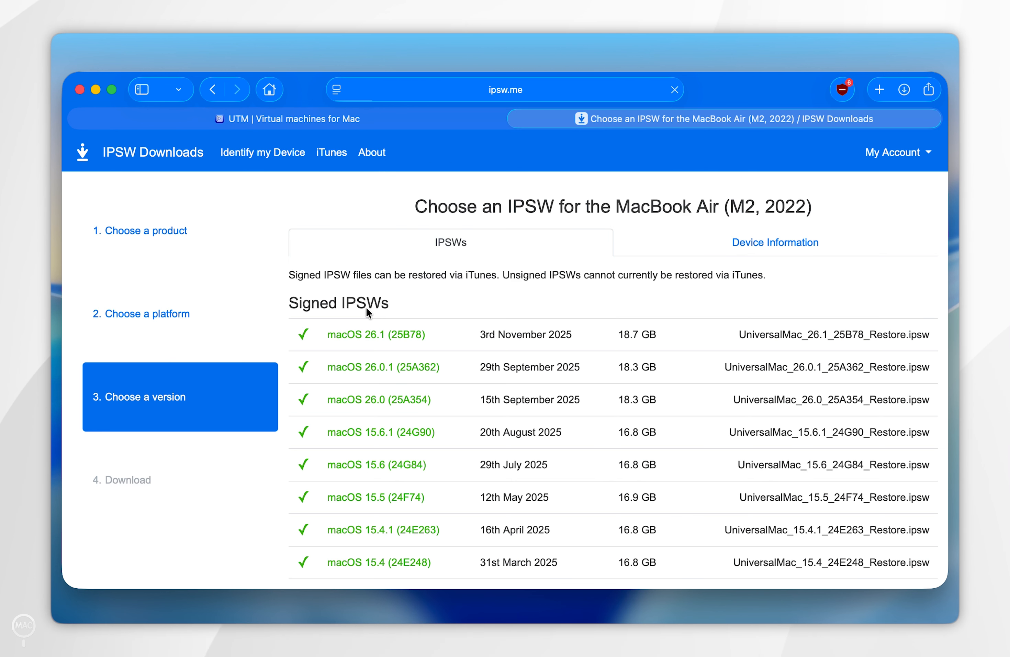
pyautogui.scroll(-15, 533, 432)
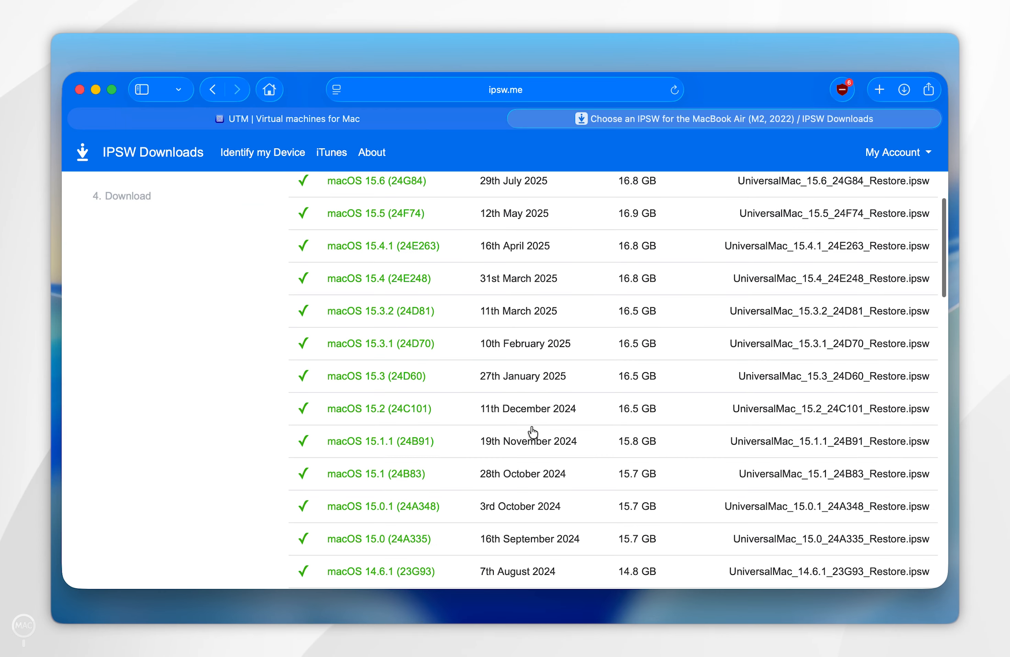
# Open the download page for macOS 15.6.1 (24G90) and view its file details and download option.
pyautogui.scroll(15, 533, 431)
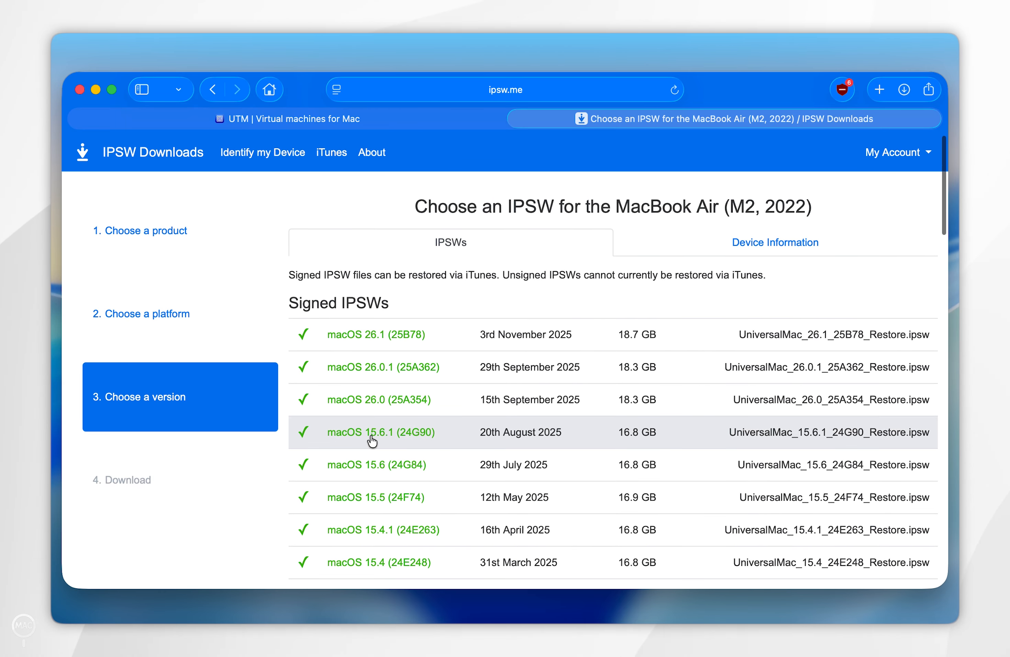
pyautogui.click(370, 434)
pyautogui.scroll(-3, 614, 422)
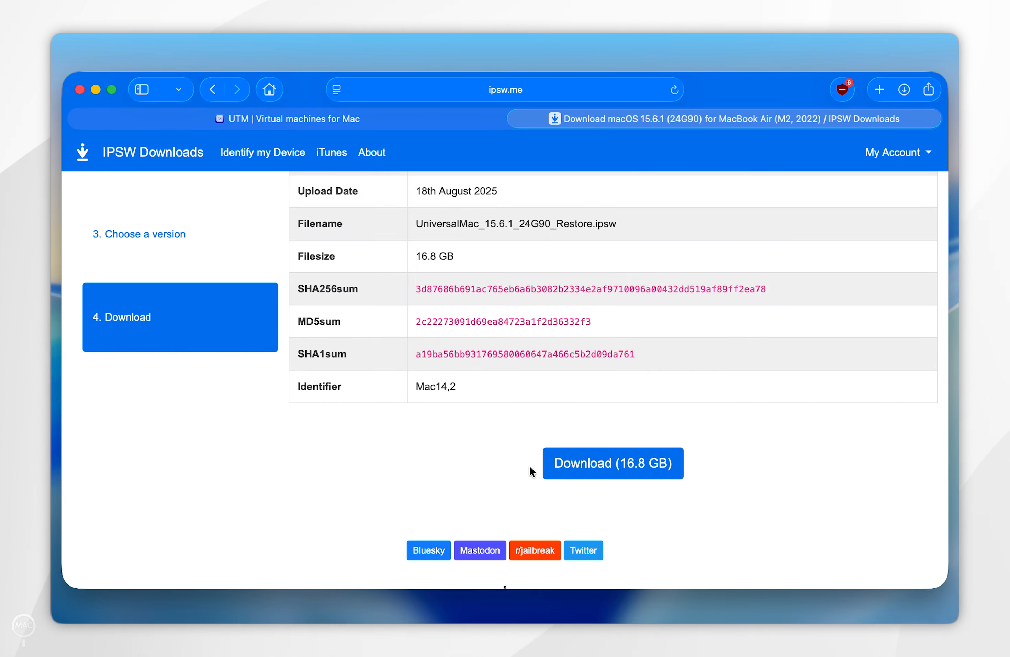
# Switch back to UTM, continue without selecting an IPSW file, and accept 64 GiB of storage for the virtual machine.
pyautogui.click(749, 620)
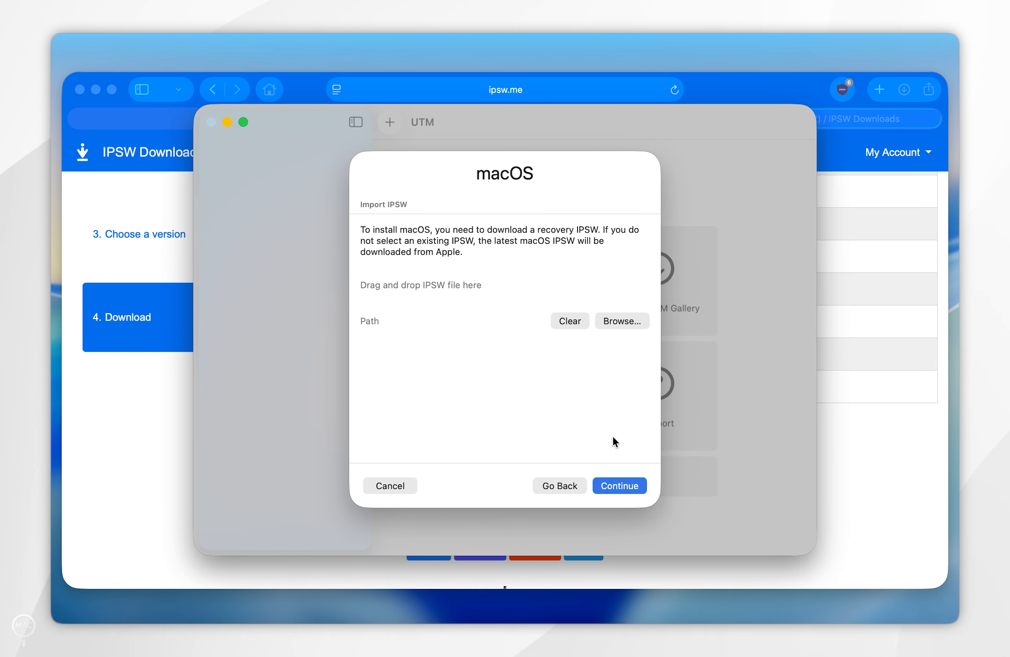
pyautogui.click(636, 484)
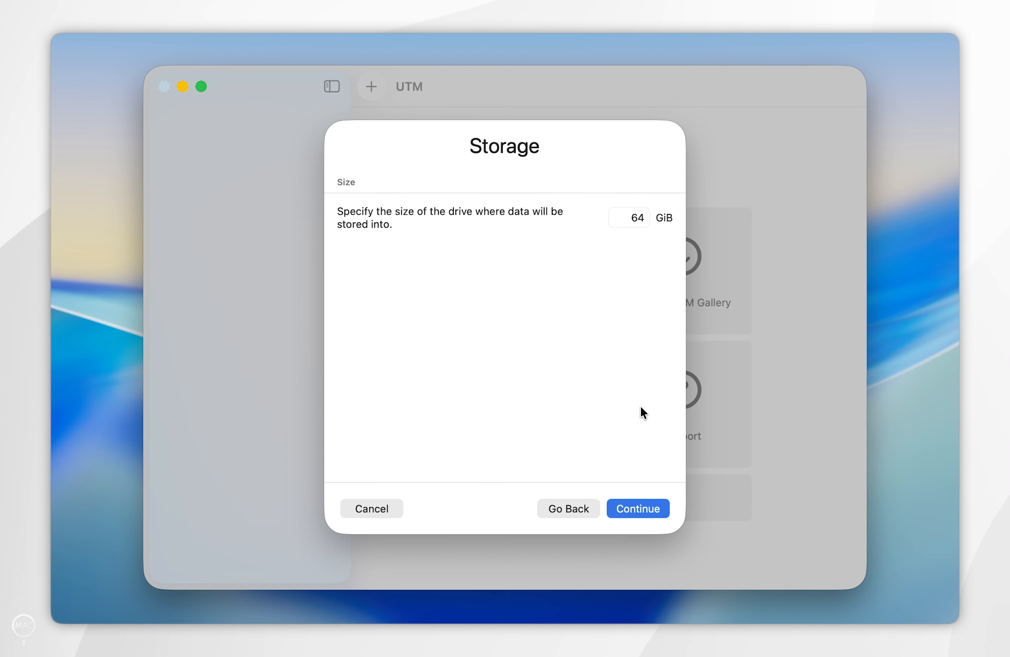
pyautogui.click(661, 509)
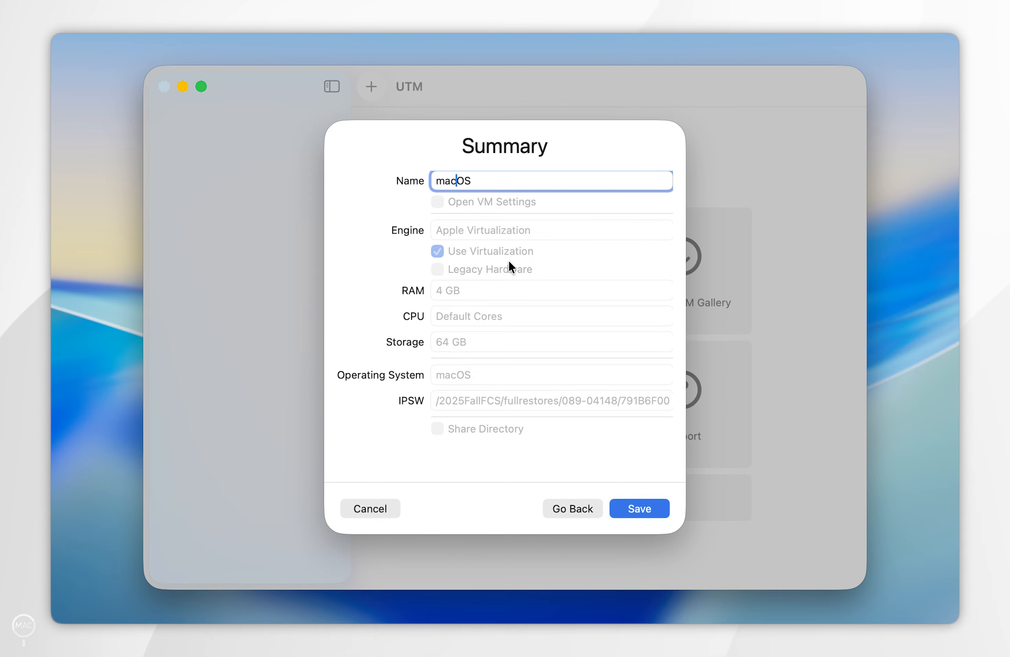
# Name the virtual machine "macOS Tutorial" and save it so the macOS restore file starts downloading.
pyautogui.doubleClick(481, 181)
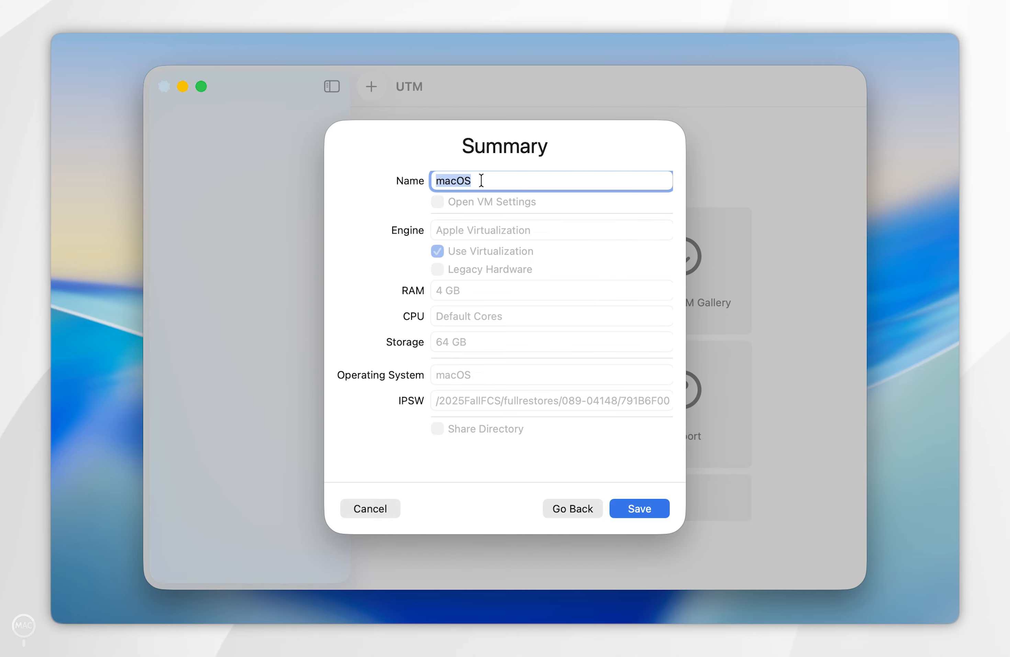
pyautogui.write('Tutorial')
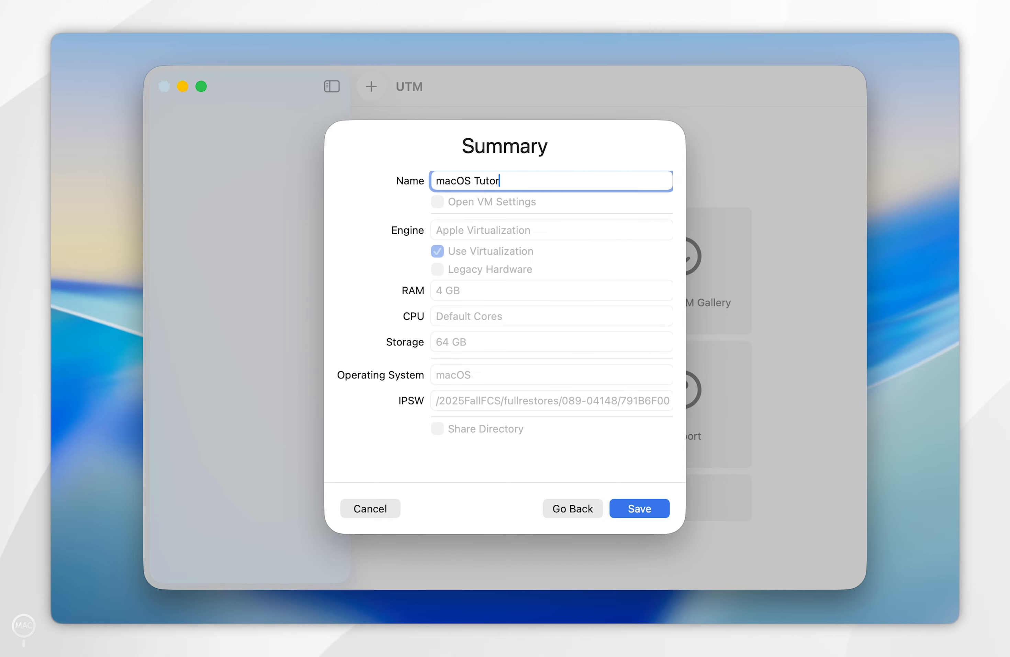
pyautogui.click(649, 507)
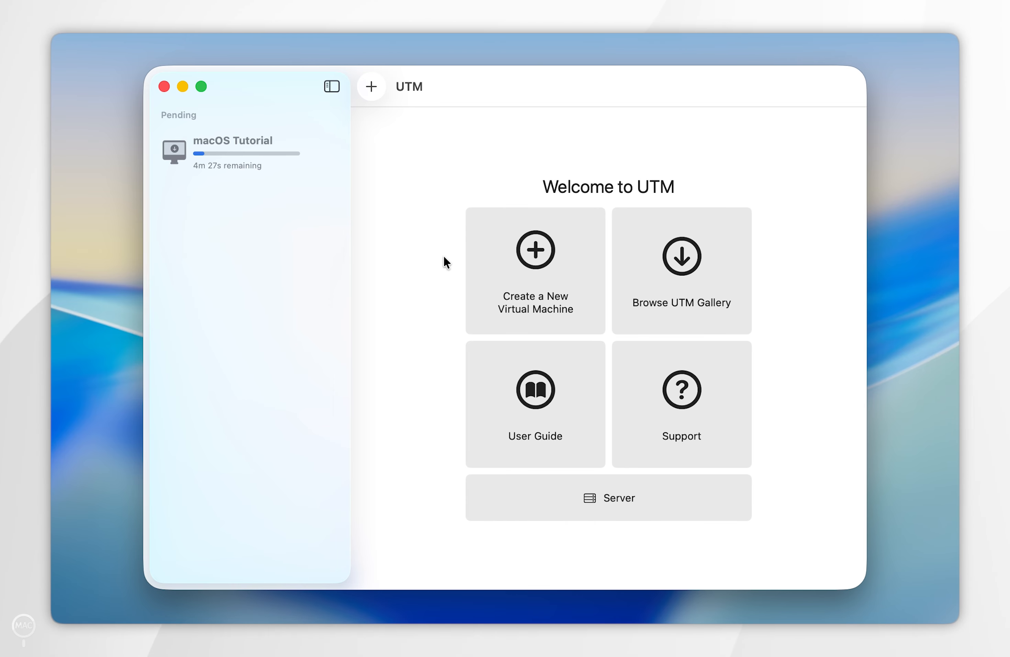
pyautogui.moveTo(221, 167)
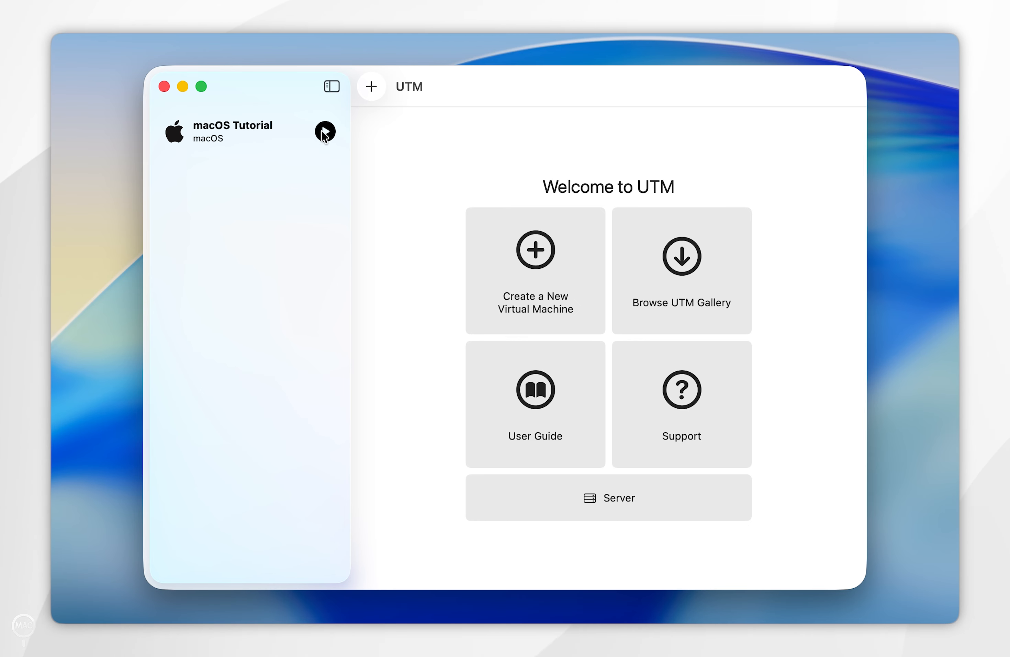
# Select the macOS Tutorial virtual machine, look over its details, start it, and confirm installing macOS.
pyautogui.click(269, 125)
pyautogui.scroll(-3, 591, 443)
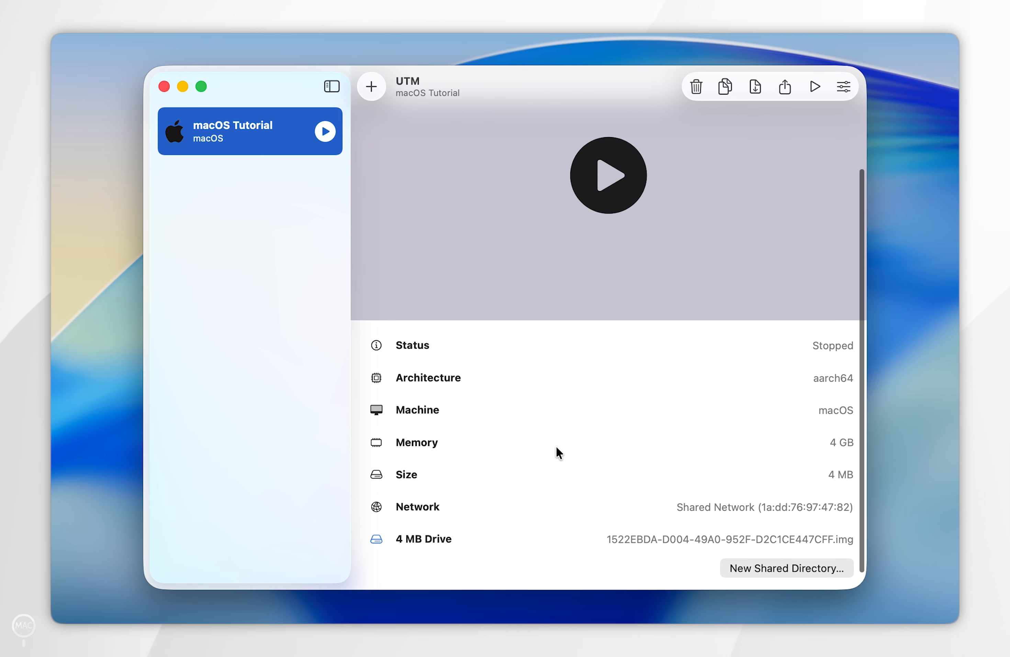
pyautogui.scroll(3, 556, 445)
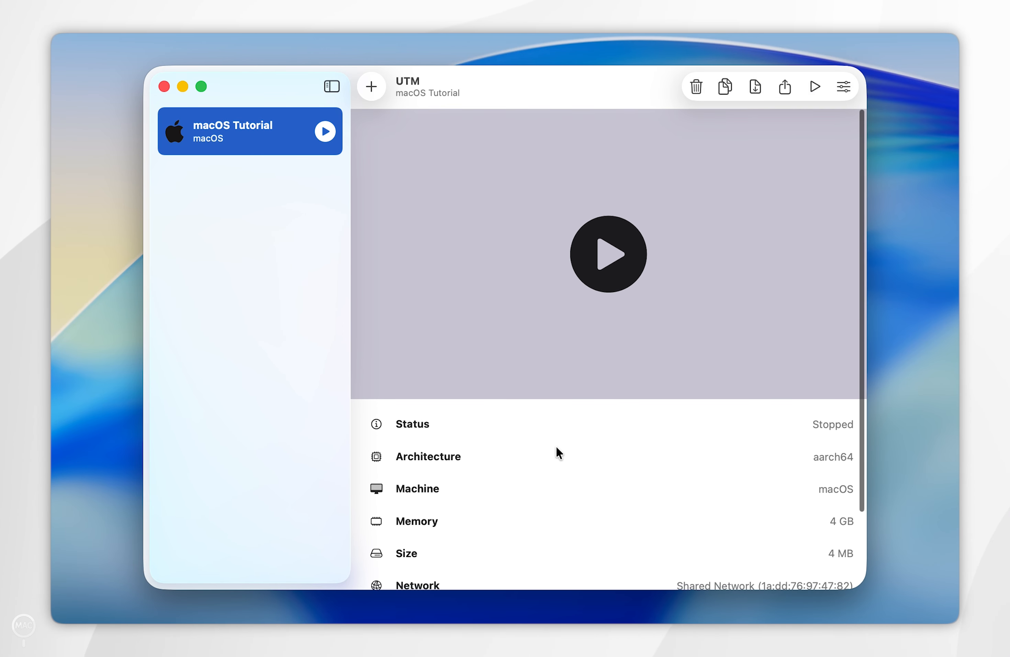
pyautogui.click(606, 250)
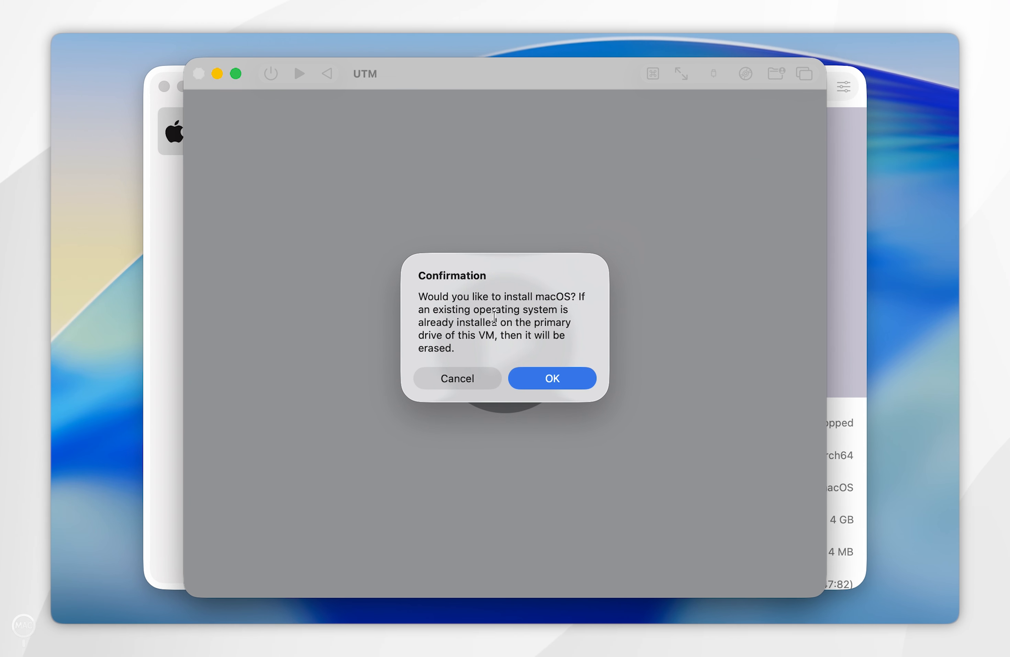
pyautogui.click(550, 378)
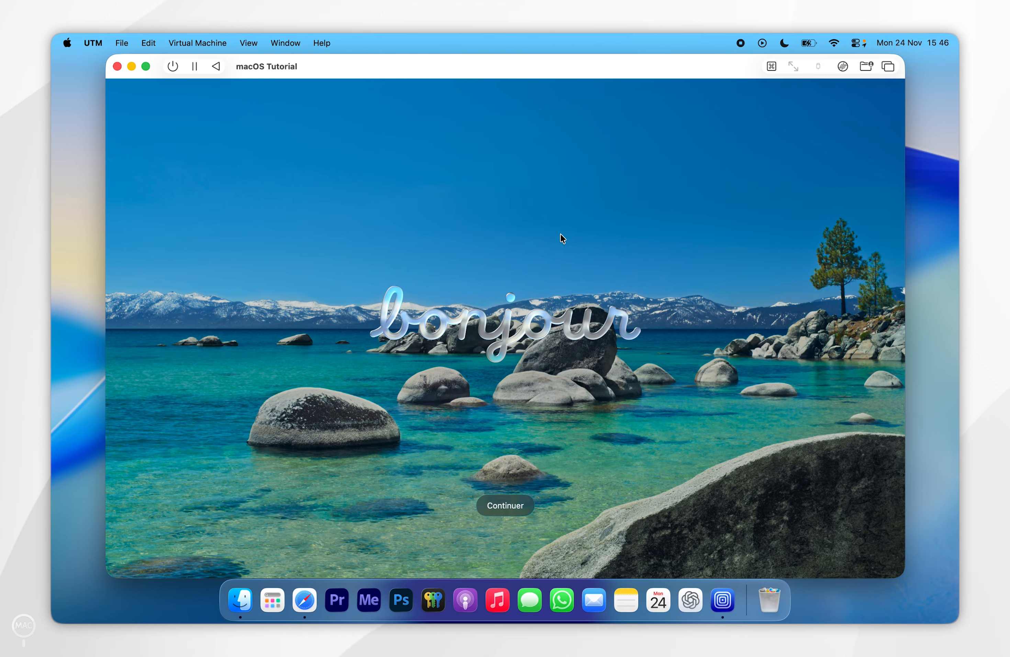
# Proceed past the macOS welcome screens in the virtual machine and shrink its window on the host desktop.
pyautogui.click(500, 513)
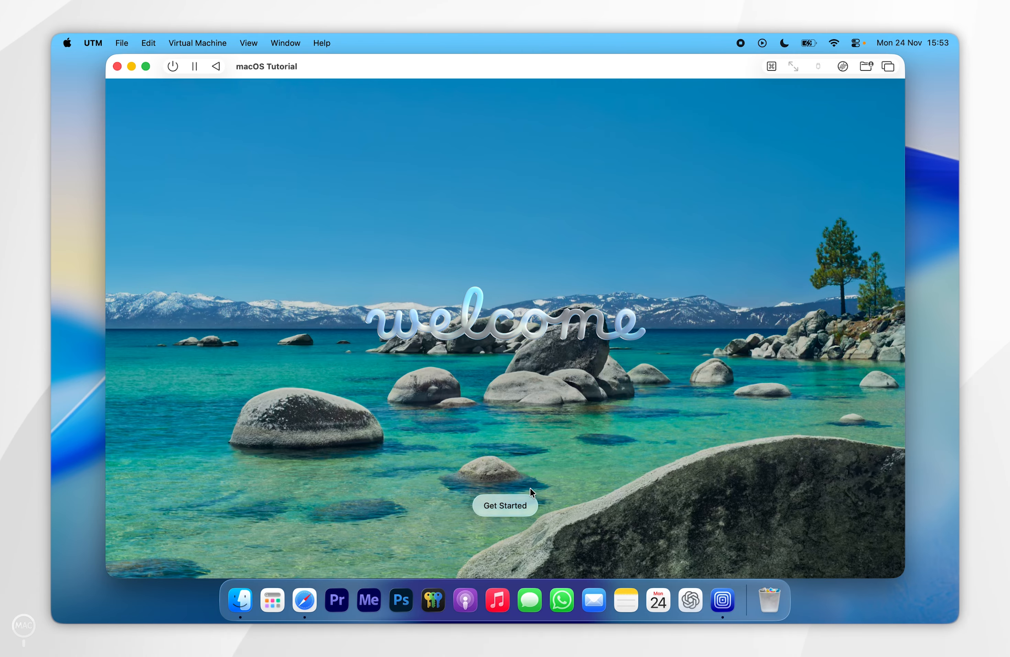
pyautogui.click(503, 505)
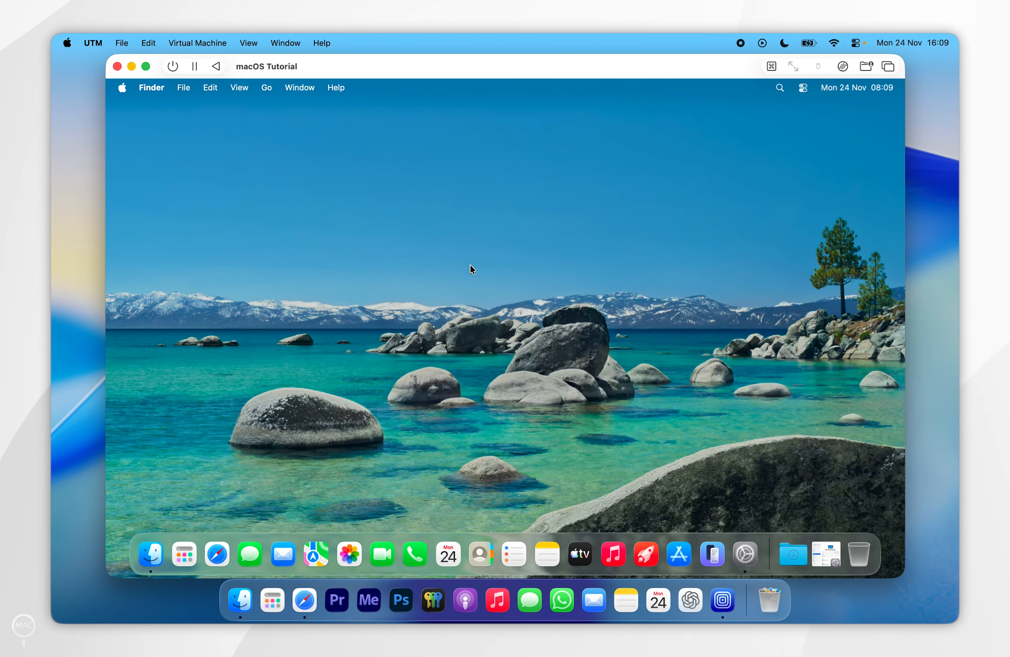
pyautogui.moveTo(106, 574); pyautogui.dragTo(251, 501)
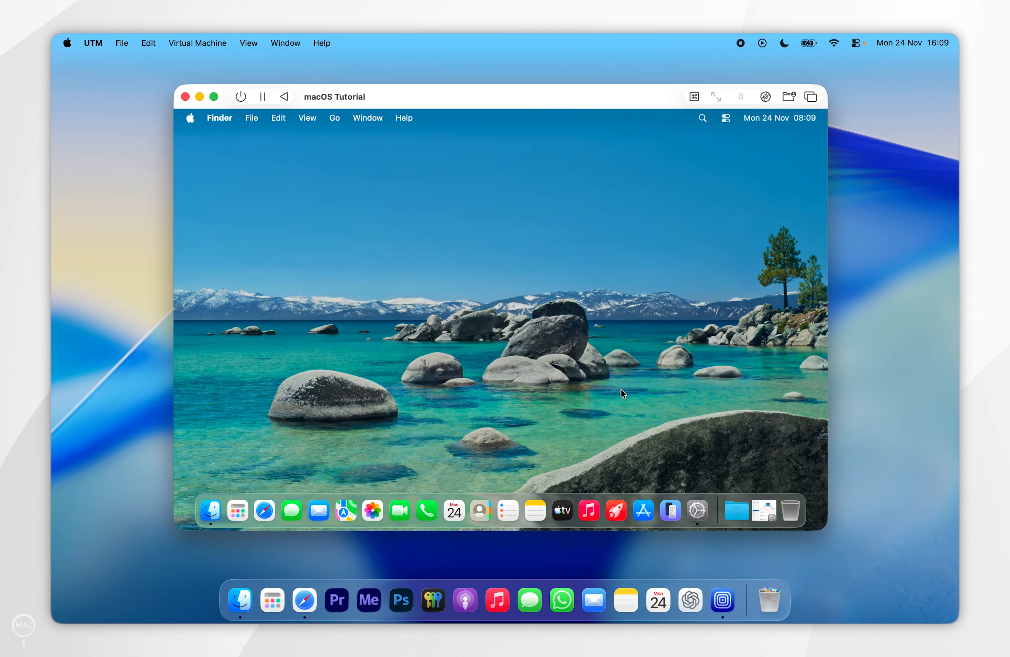
# Open System Settings inside the virtual machine and examine the hardware, macOS, display and storage details in General > About.
pyautogui.click(694, 503)
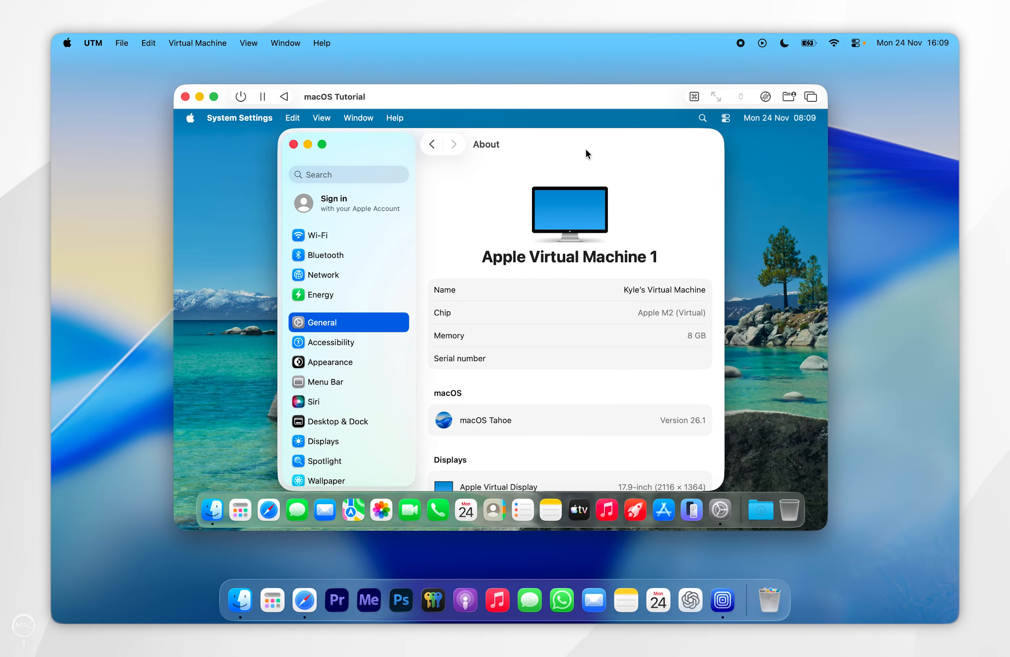
pyautogui.click(351, 324)
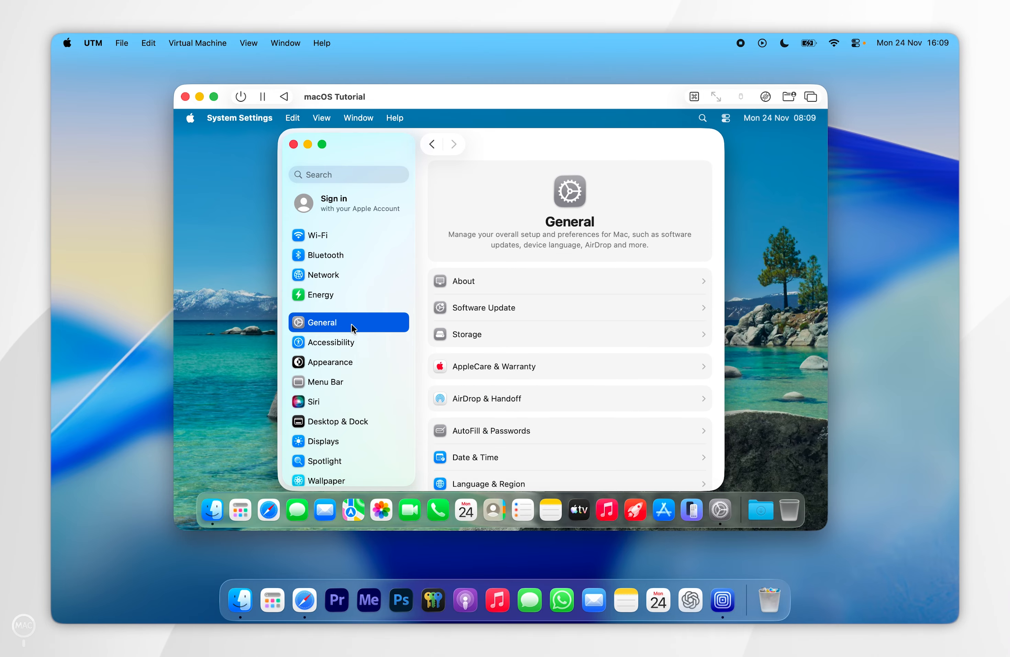
pyautogui.click(452, 289)
pyautogui.scroll(-5, 571, 306)
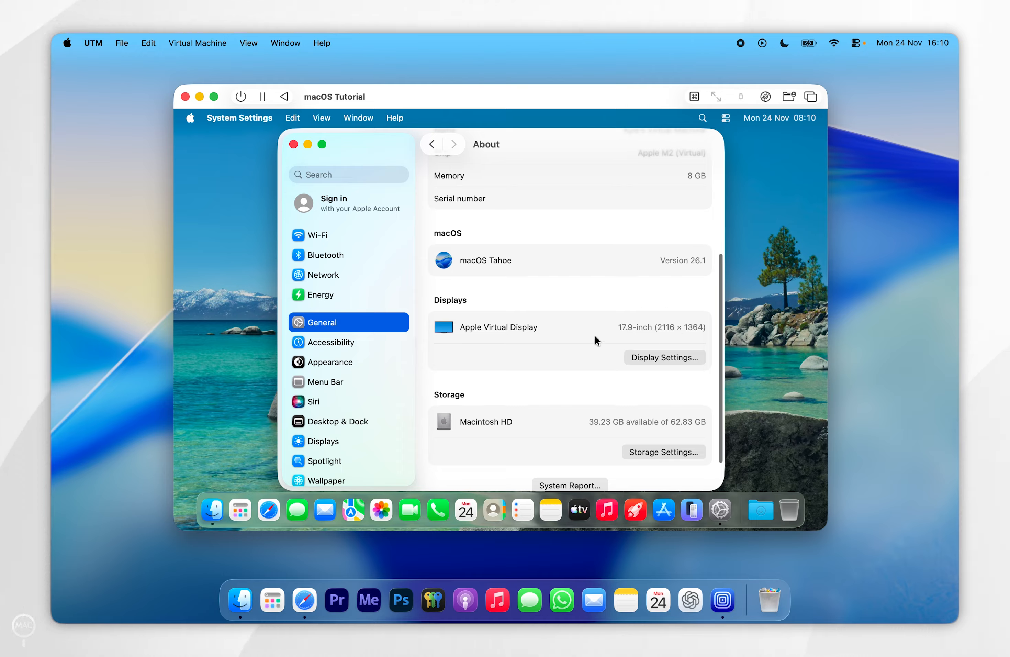
pyautogui.scroll(5, 595, 335)
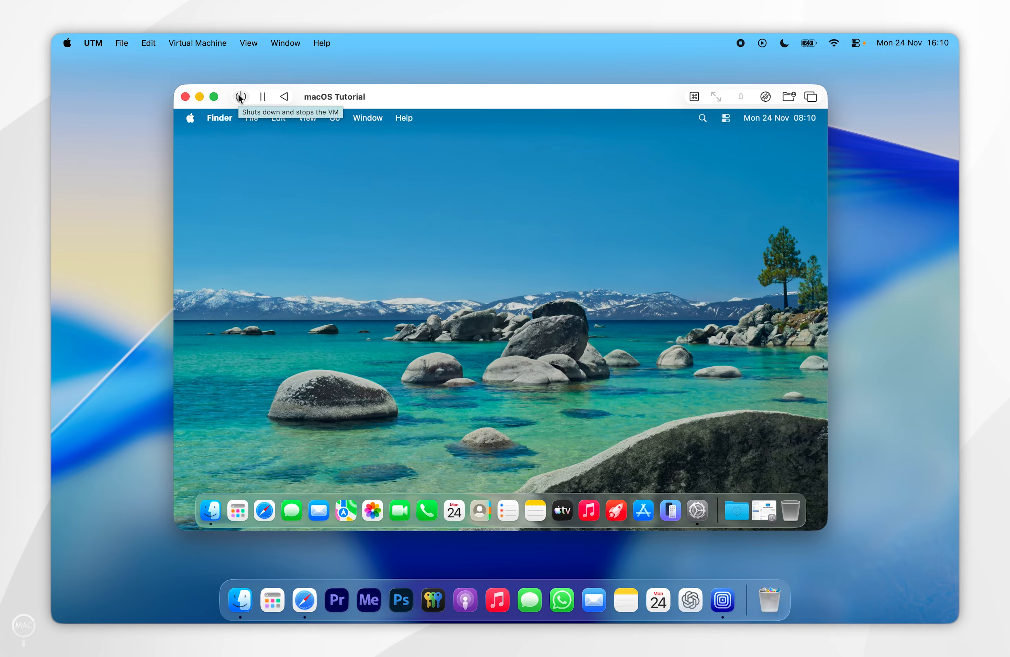
# Shut down the virtual machine from within its macOS and close its window.
pyautogui.click(192, 120)
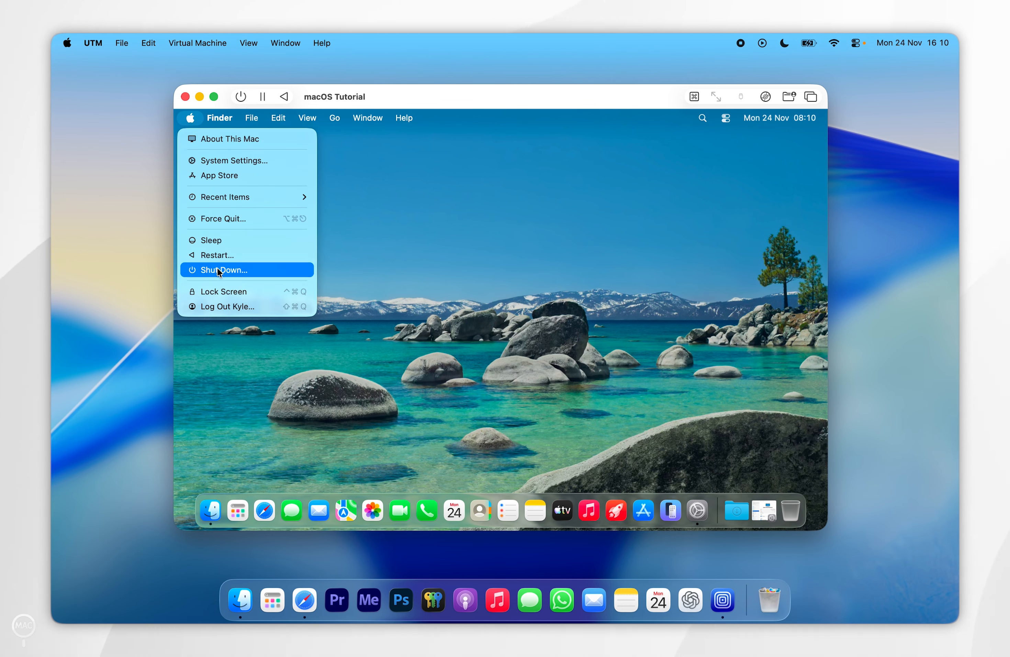
pyautogui.click(257, 270)
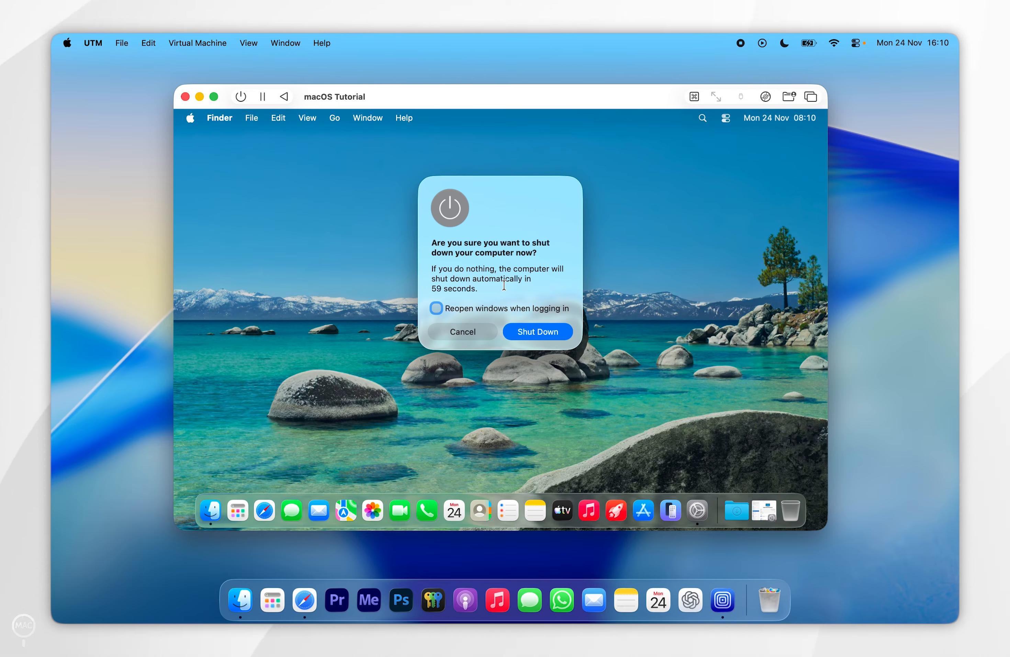
pyautogui.click(565, 335)
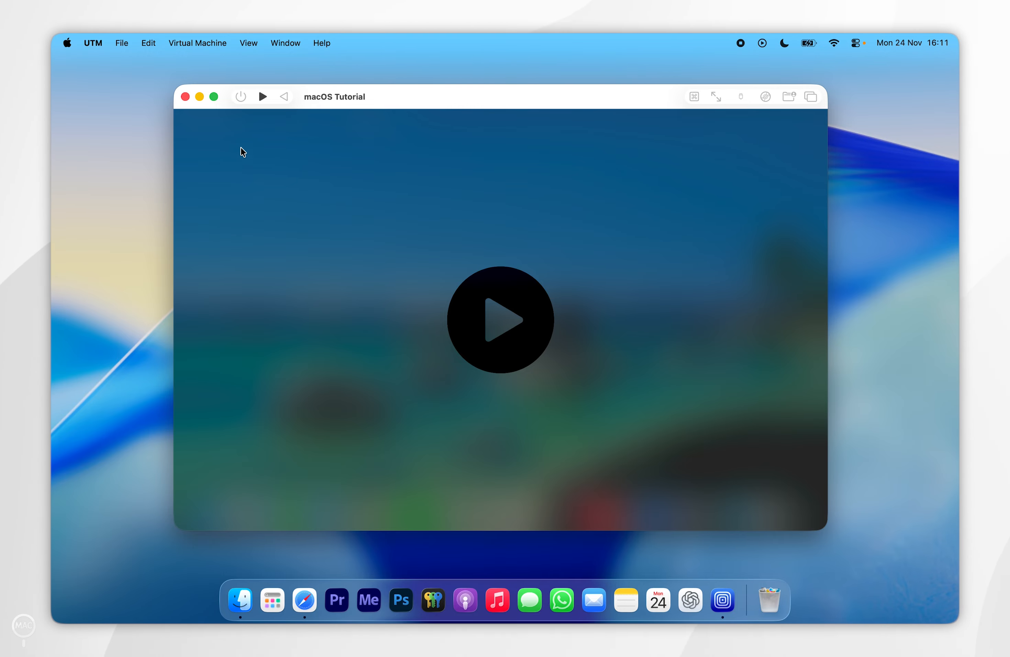
pyautogui.click(186, 98)
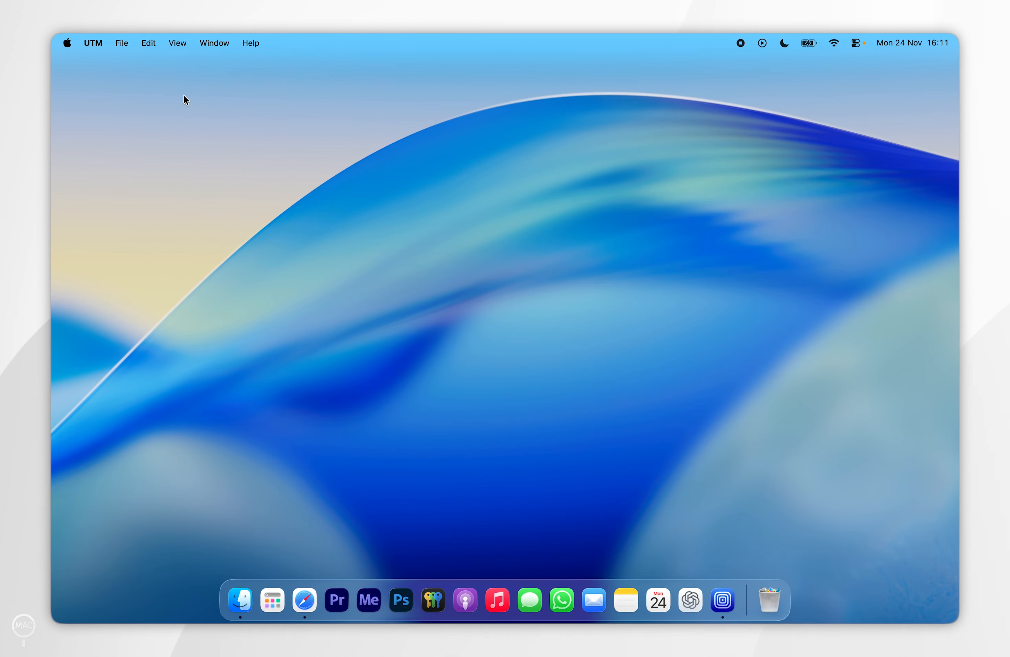
# Reopen UTM's main window and review the System, Display and Network settings of the macOS Tutorial virtual machine.
pyautogui.click(727, 599)
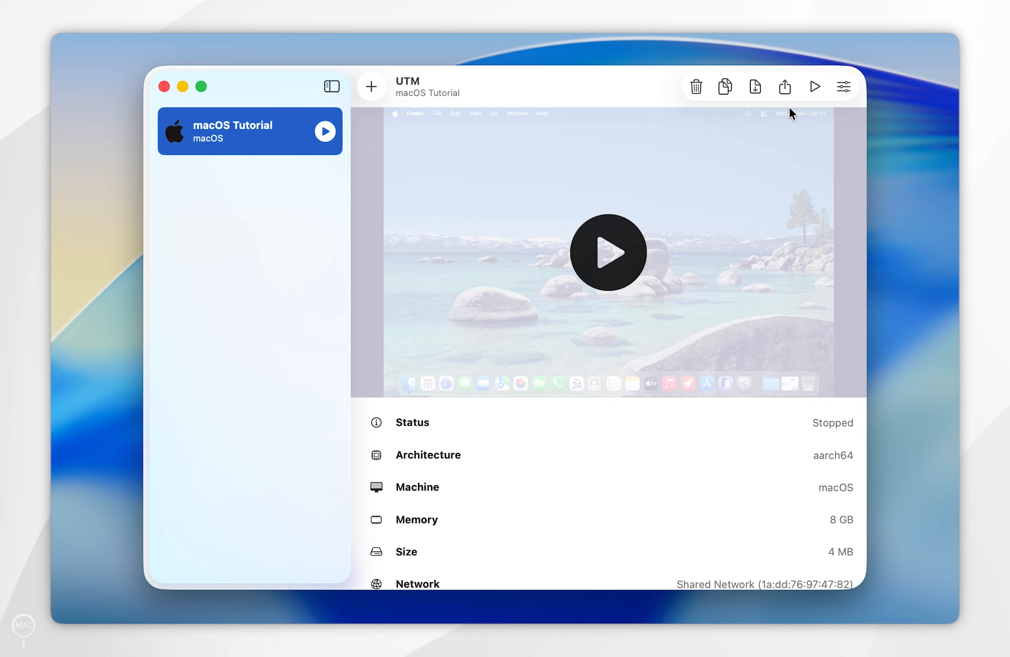
pyautogui.click(844, 88)
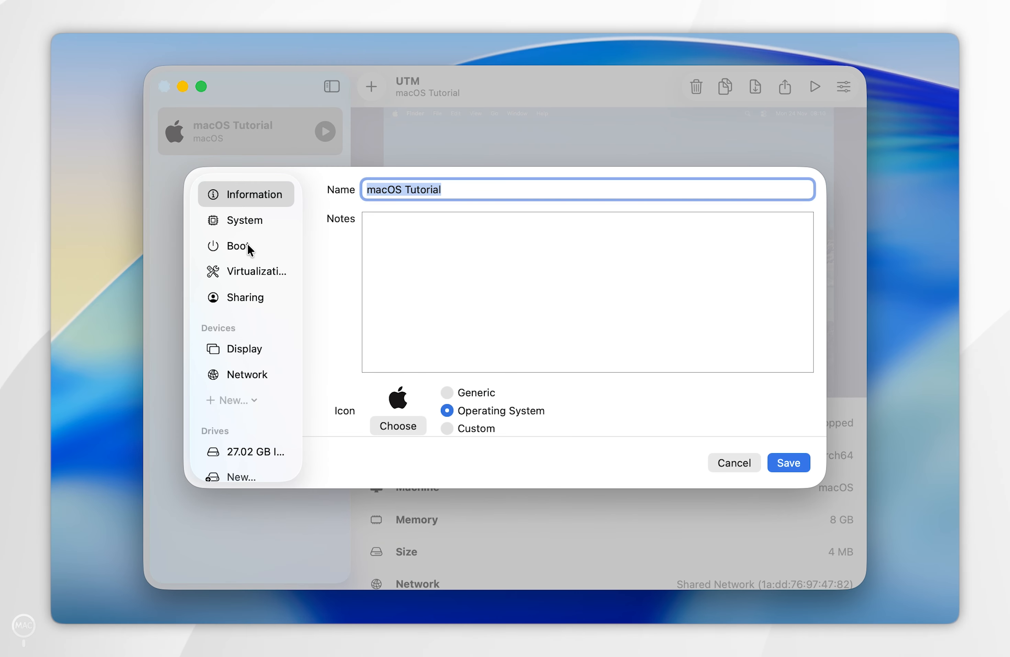
pyautogui.click(240, 221)
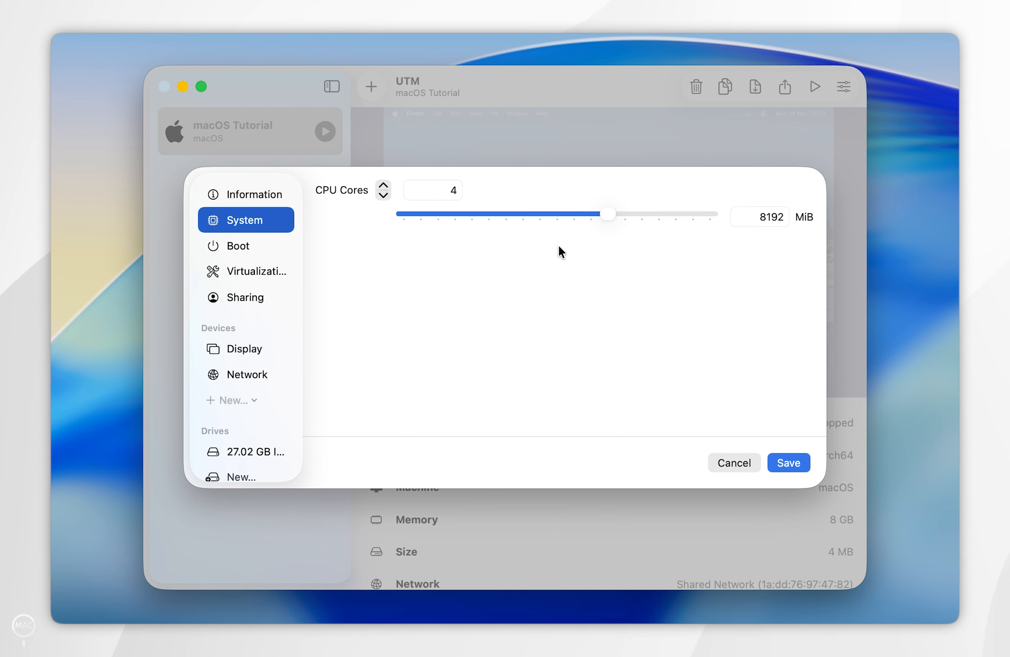
pyautogui.click(243, 347)
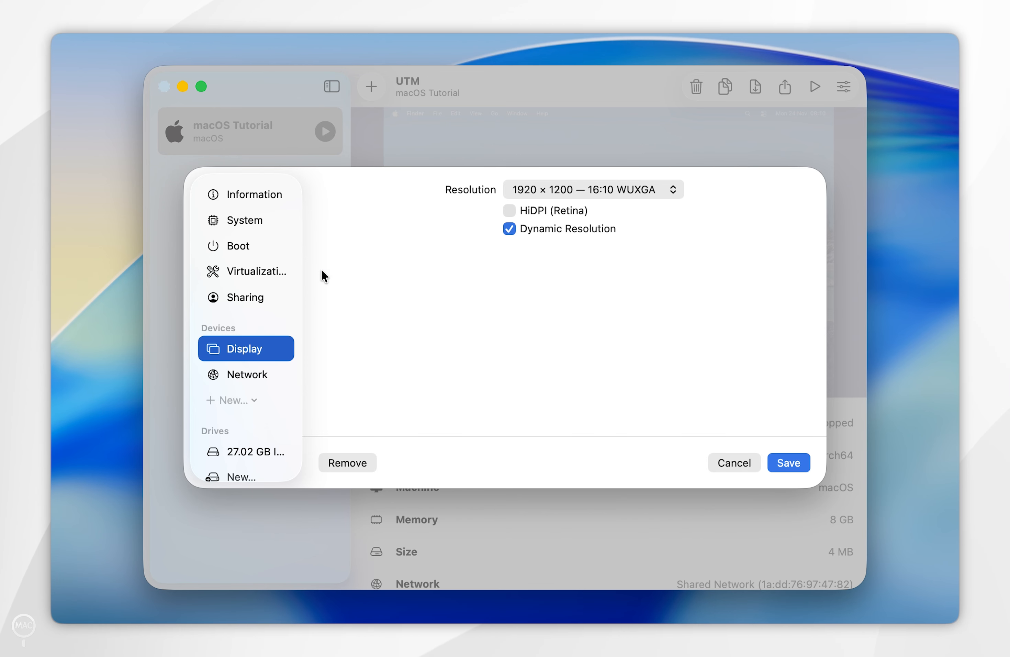
pyautogui.click(241, 376)
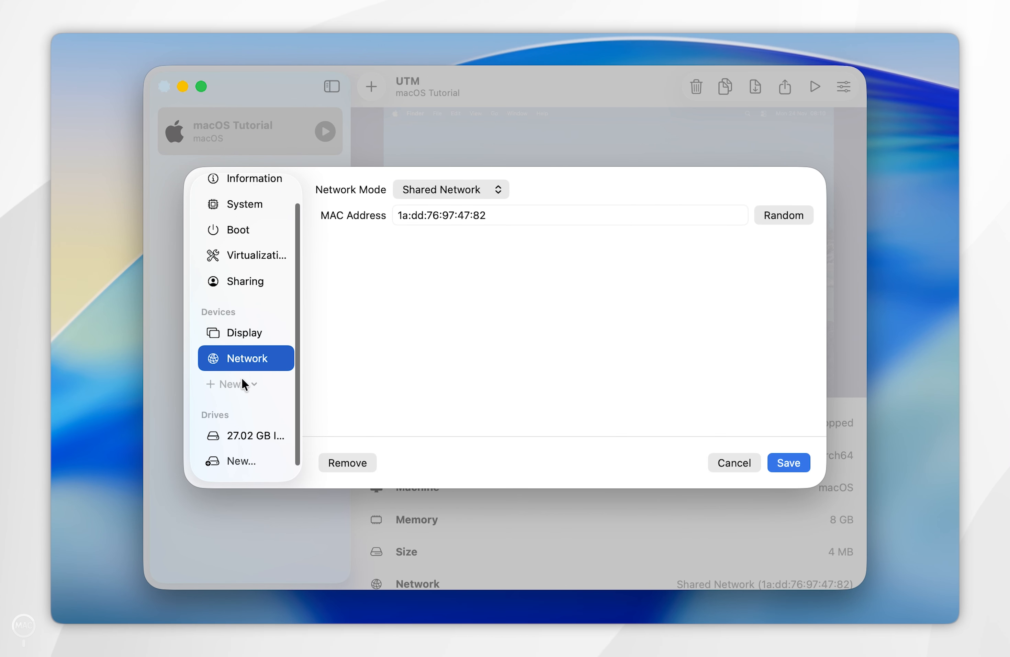
# View the existing drive's settings and the options for adding a new drive, without creating one.
pyautogui.click(248, 432)
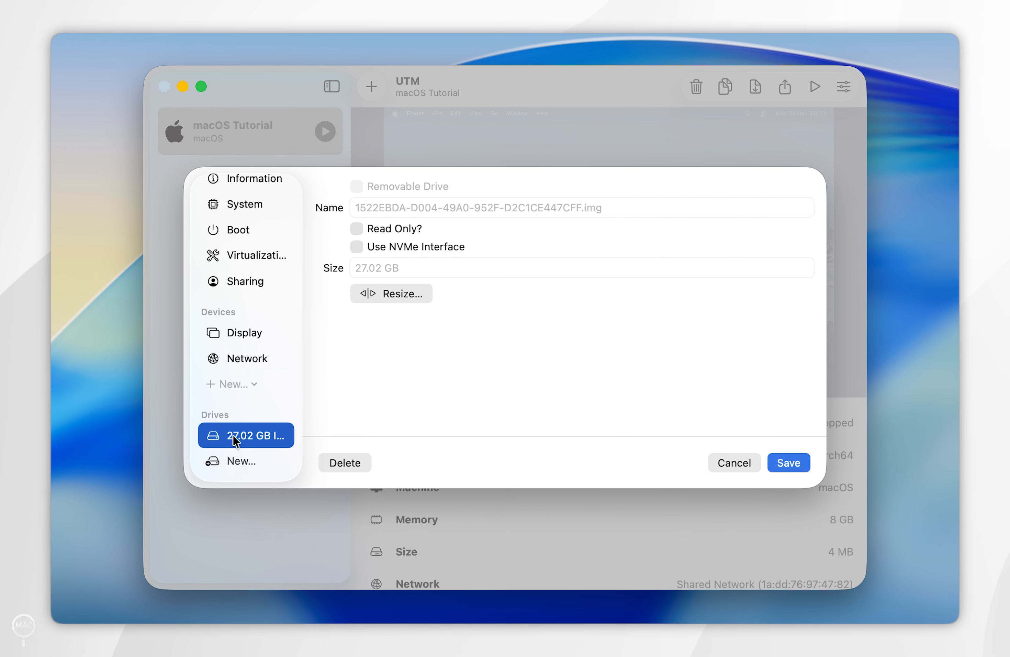
pyautogui.click(236, 460)
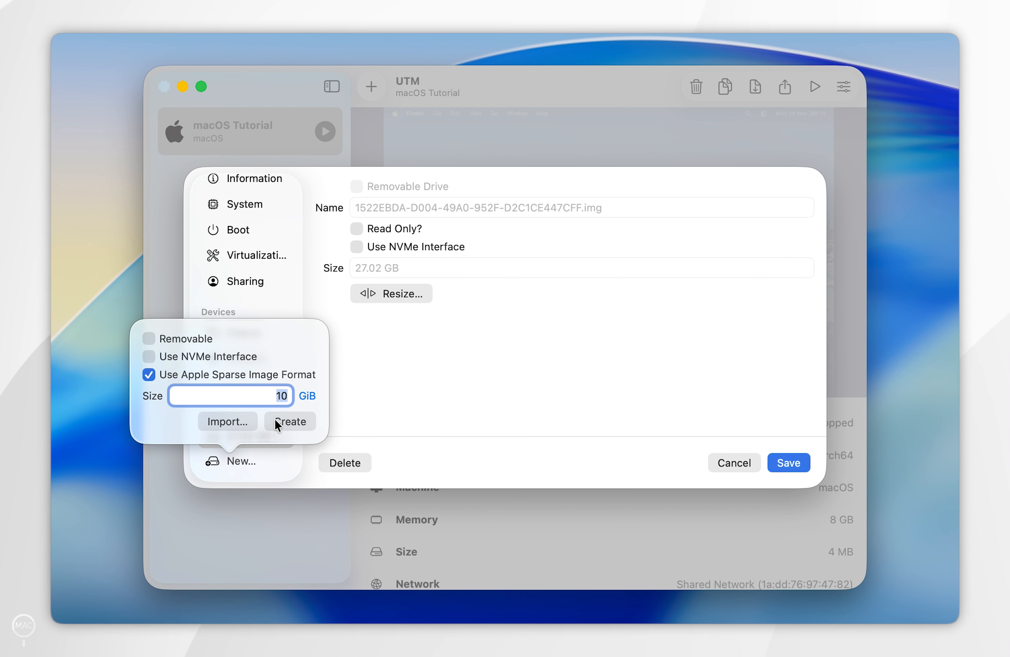
pyautogui.click(254, 293)
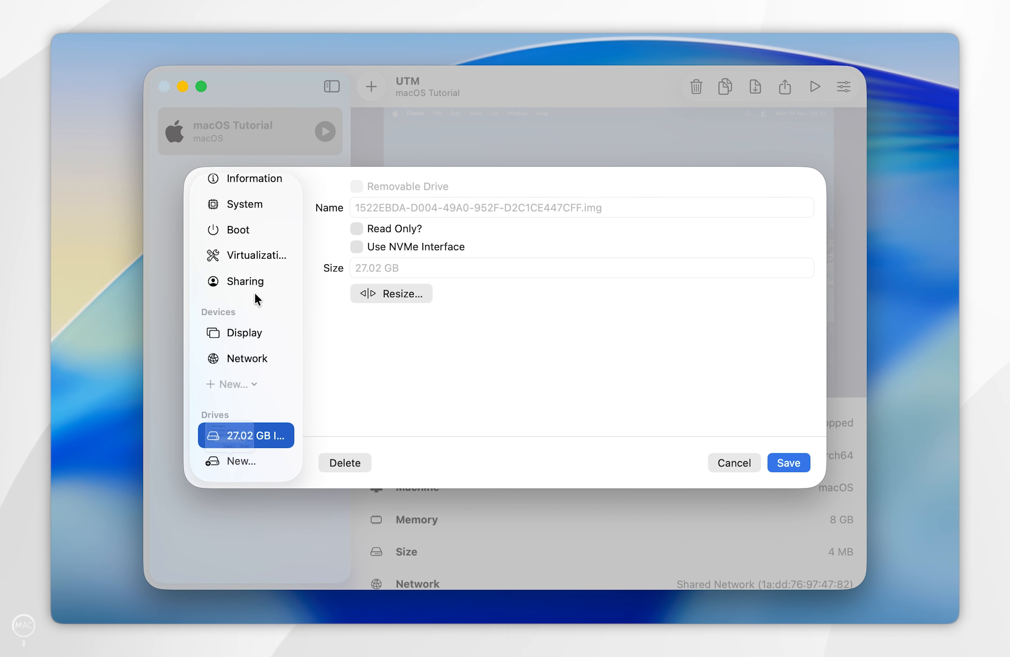